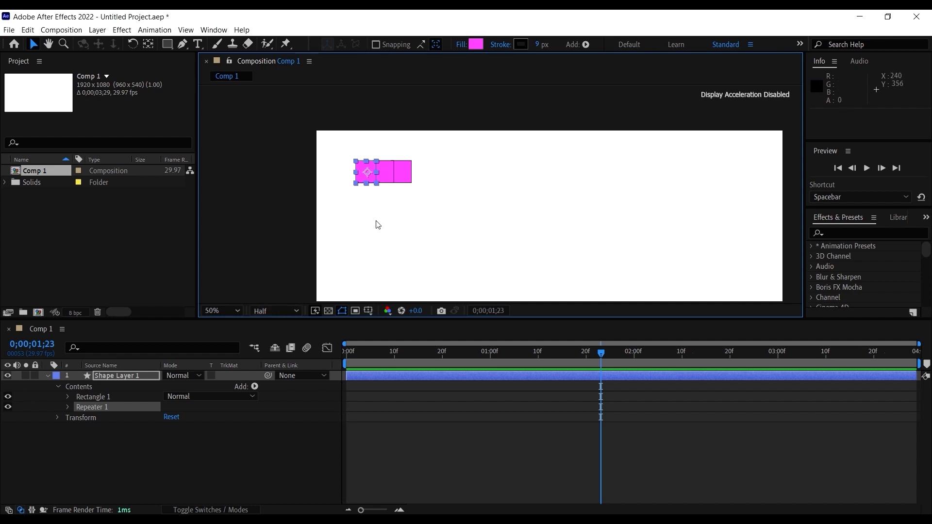
Expand Repeater 1 on the shape layer and set its number of copies to 5.
key("comma")
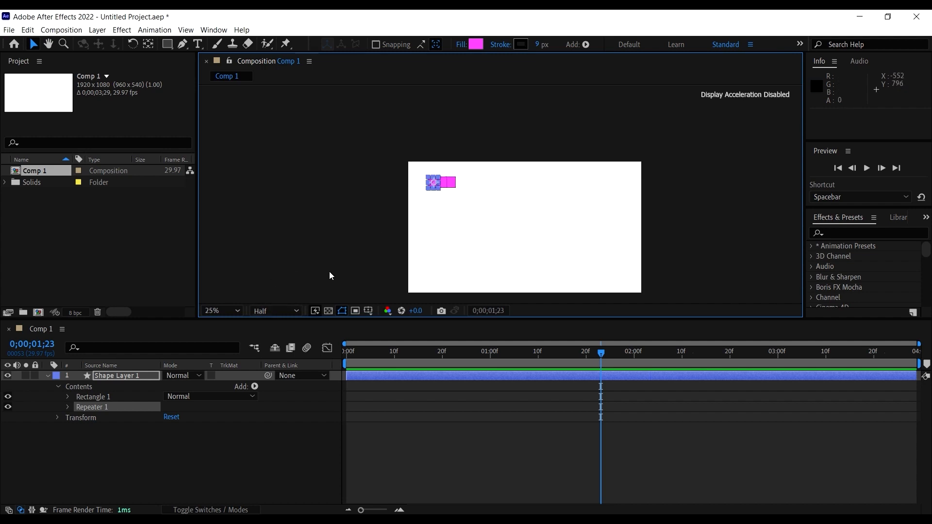
left_click(68, 408)
scroll(470, 164, "up", 2)
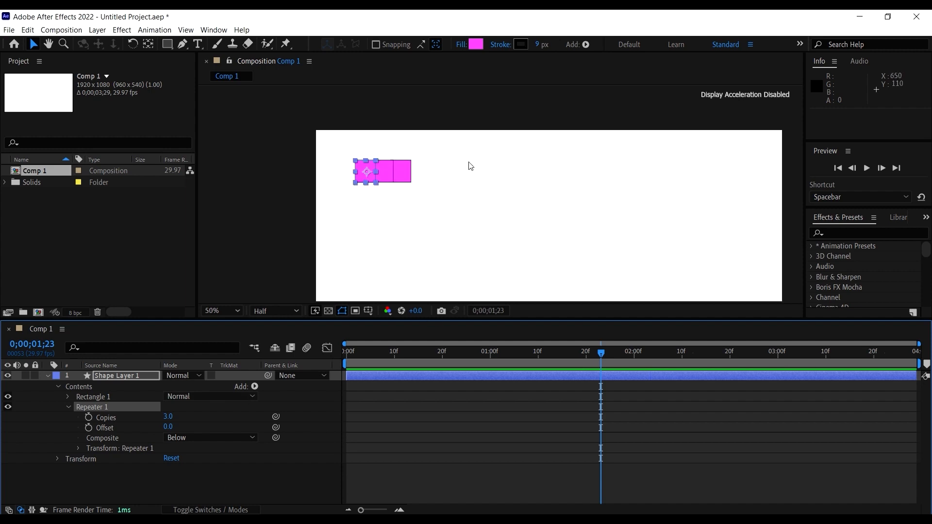
left_click_drag(458, 175, 495, 195)
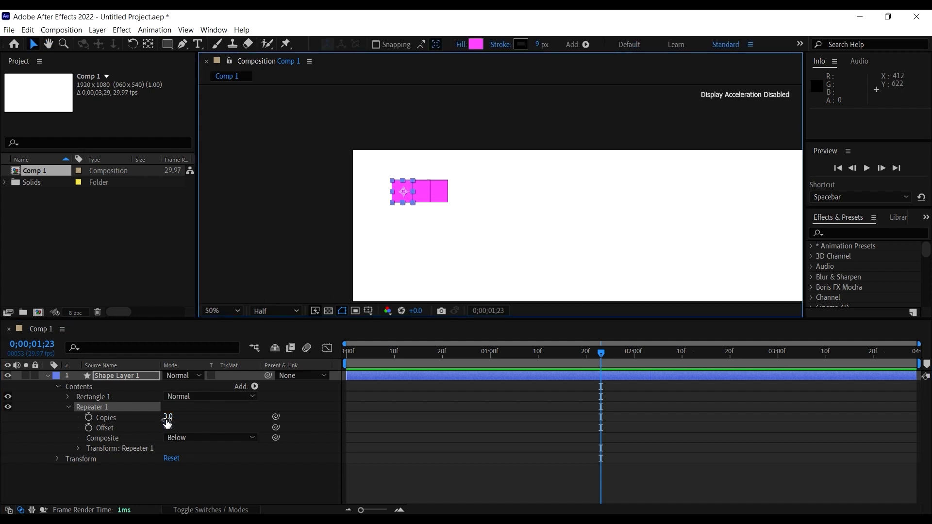
mouse_move(167, 421)
left_mouse_down()
mouse_move(181, 428)
mouse_move(160, 418)
left_mouse_up()
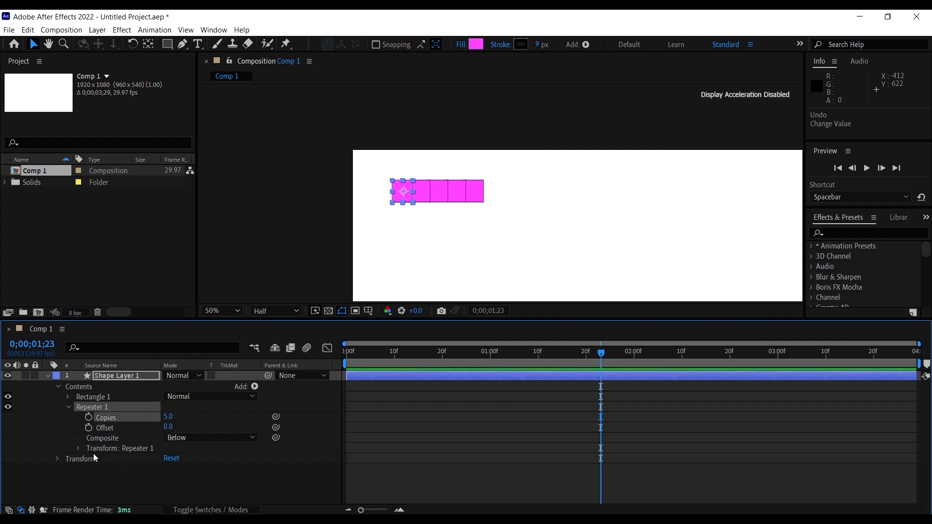
Try the Above composite order for Repeater 1 and switch it back to Below.
left_click(138, 439)
left_click(188, 439)
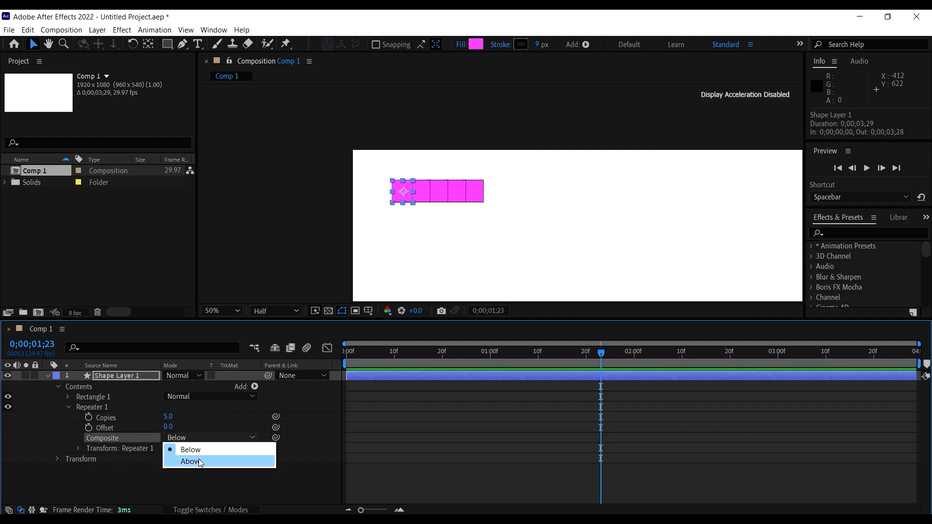
left_click(200, 462)
left_click(194, 439)
left_click(200, 451)
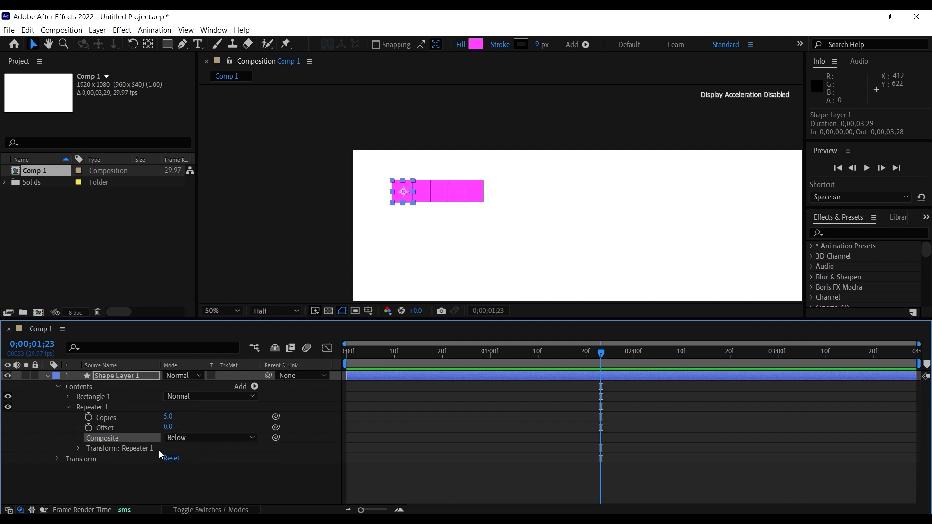
Expand Repeater 1's transform properties and set the horizontal position offset to 387.
left_click(79, 449)
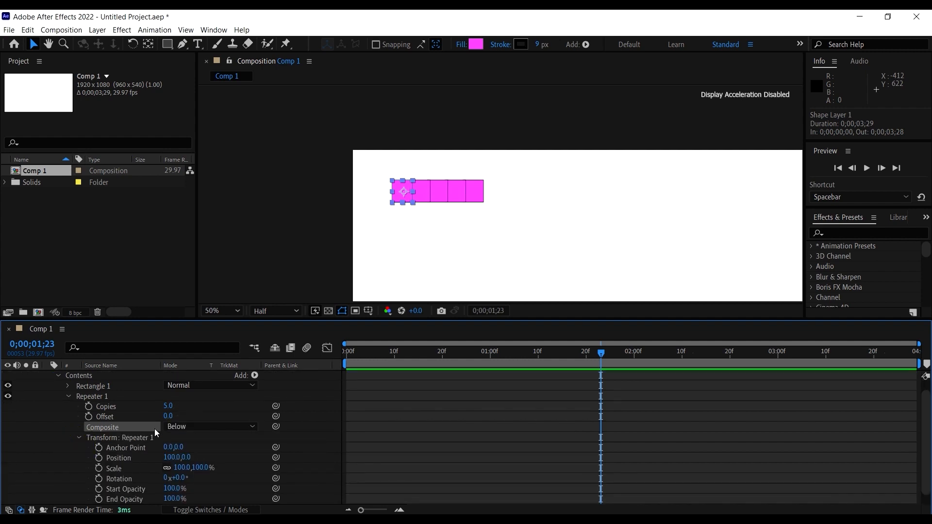
scroll(130, 423, "down", 1)
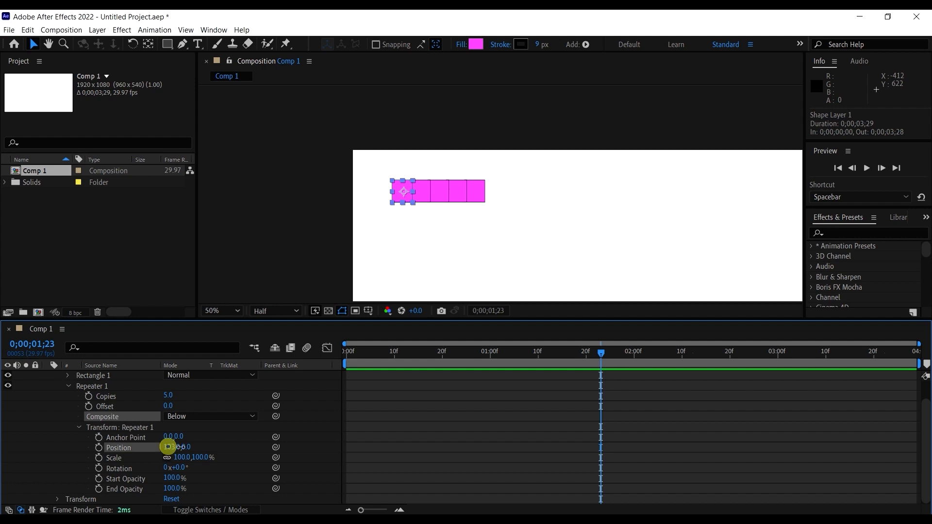
left_click_drag(167, 447, 347, 450)
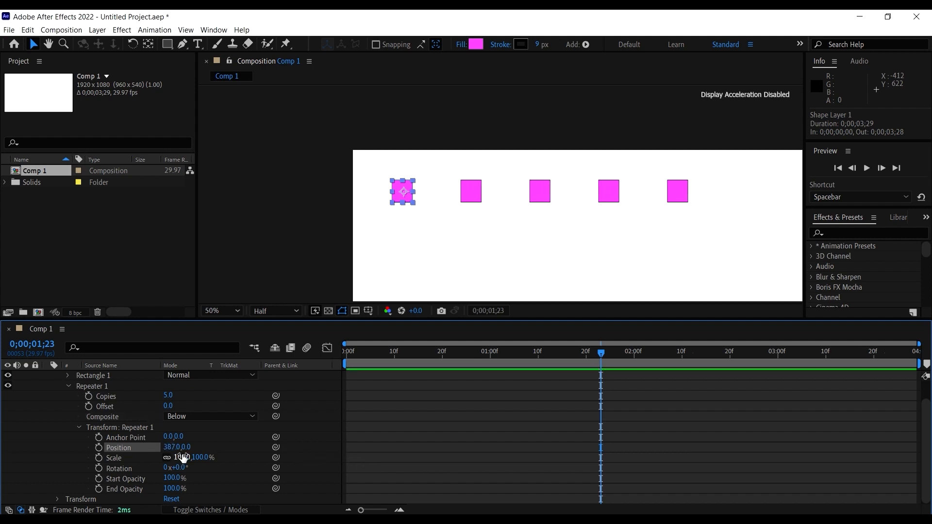
Set Repeater 1's scale to 103% and try a rotation of the copies, undoing the rotation.
left_click_drag(184, 459, 522, 500)
key("ctrl+z")
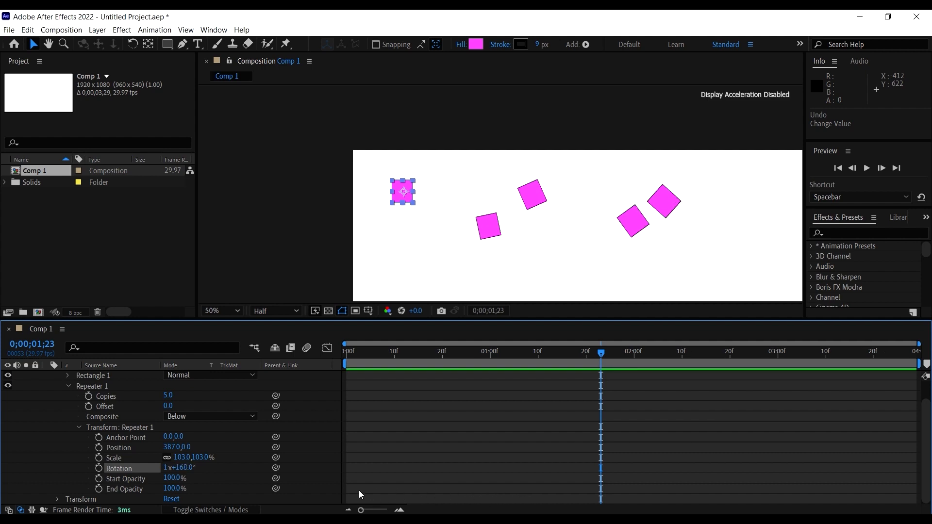
key("ctrl+z")
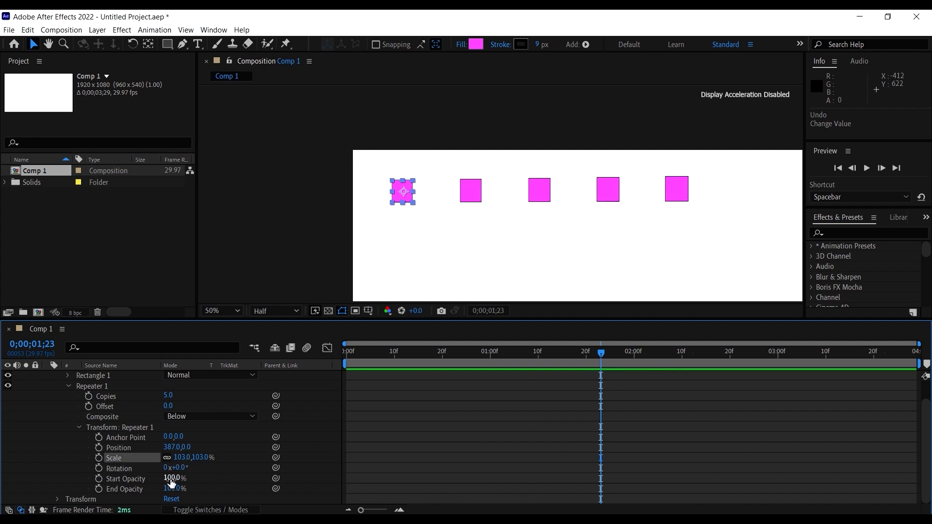
Try different start and end opacity values for Repeater 1, restoring both to 100%.
left_click_drag(171, 480, 521, 480)
left_click_drag(171, 490, 108, 489)
left_click_drag(165, 492, 162, 474)
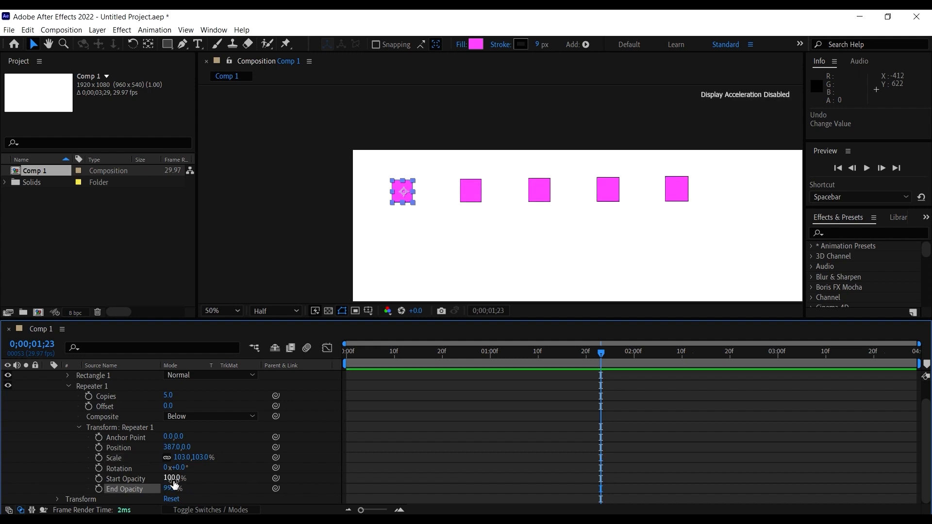
left_click_drag(165, 482, 412, 467)
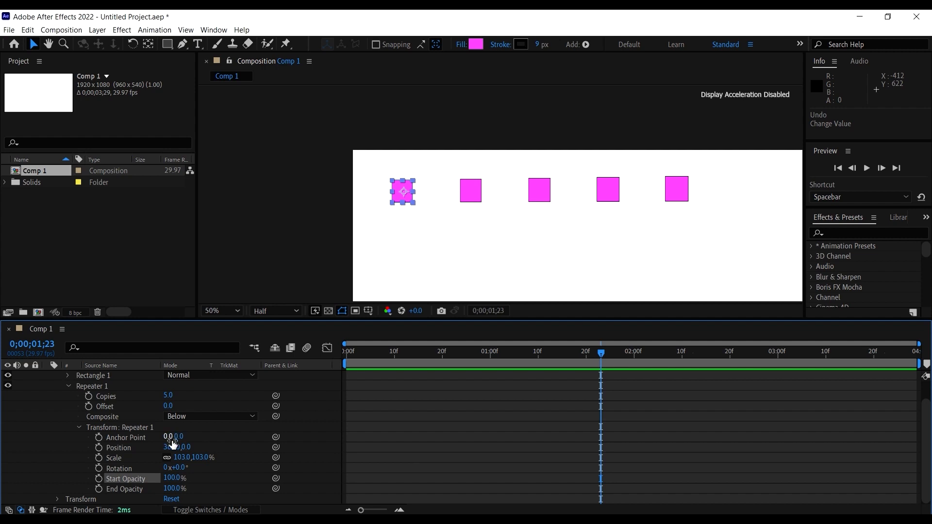
Set Repeater 1's horizontal position offset to 414 and its number of copies to 37.
left_click_drag(169, 447, 179, 447)
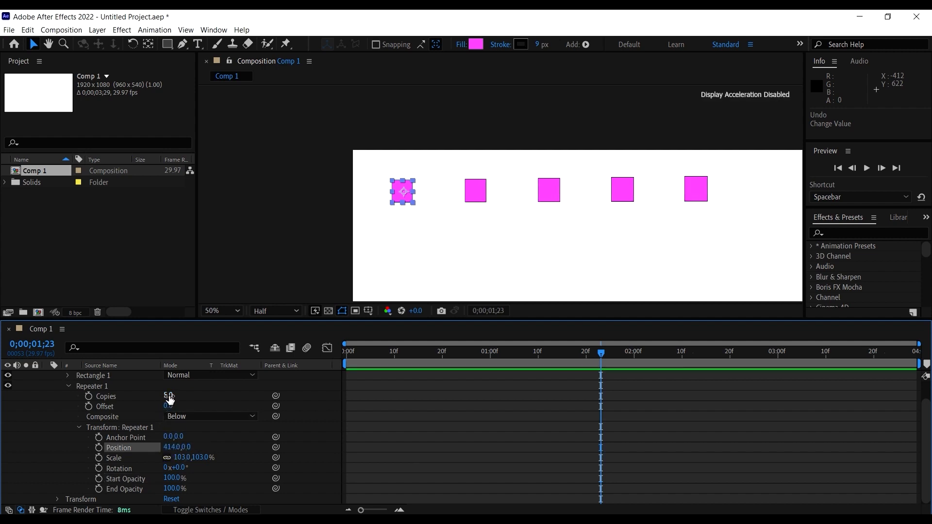
left_click_drag(170, 396, 182, 397)
scroll(416, 269, "down", 2)
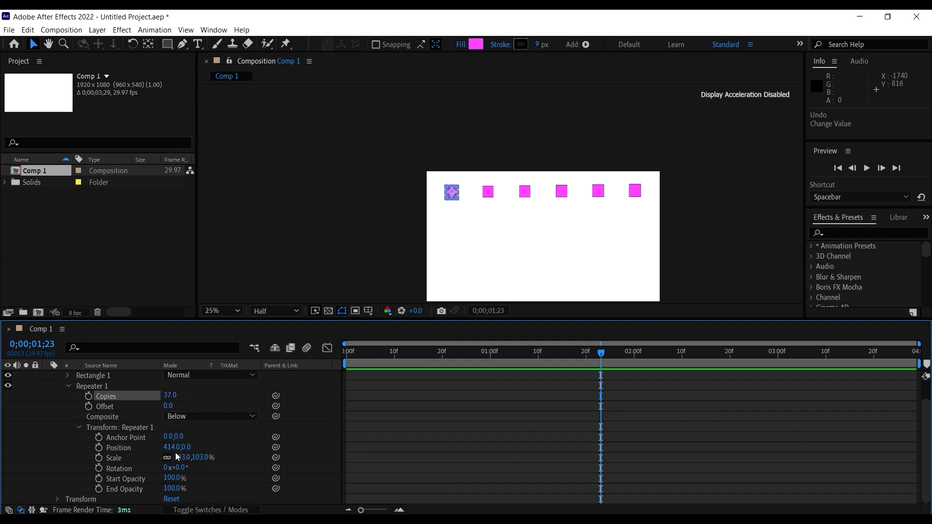
Tighten Repeater 1's horizontal position offset to 159 and reduce the copies to 13.
left_click_drag(180, 451, 112, 460)
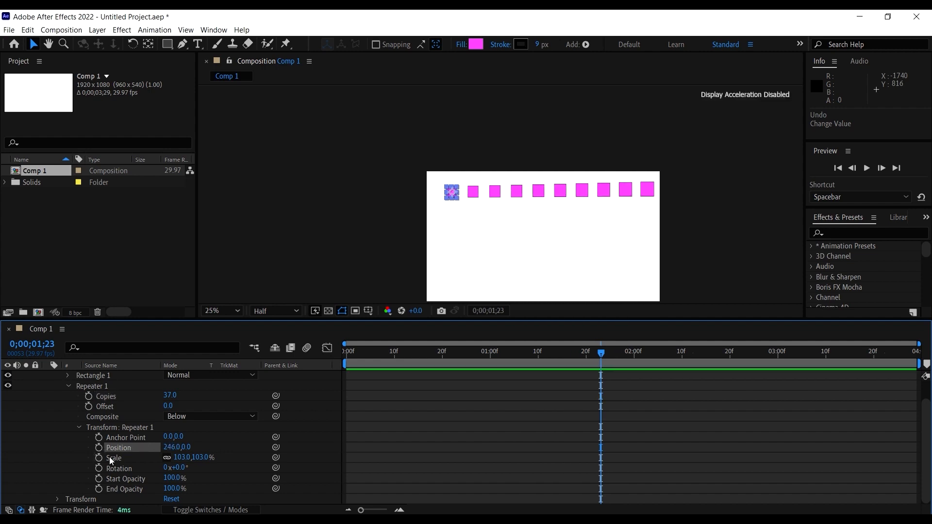
left_click_drag(176, 447, 123, 447)
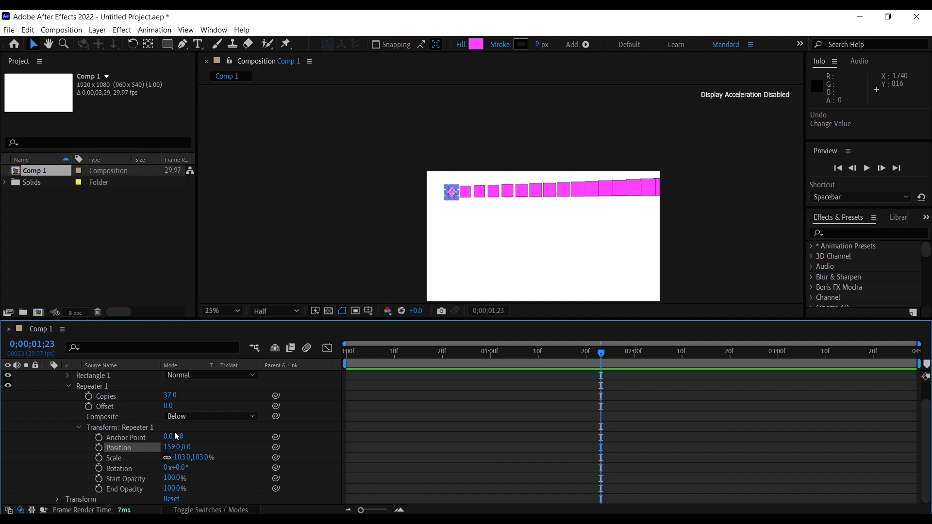
left_click_drag(170, 395, 156, 399)
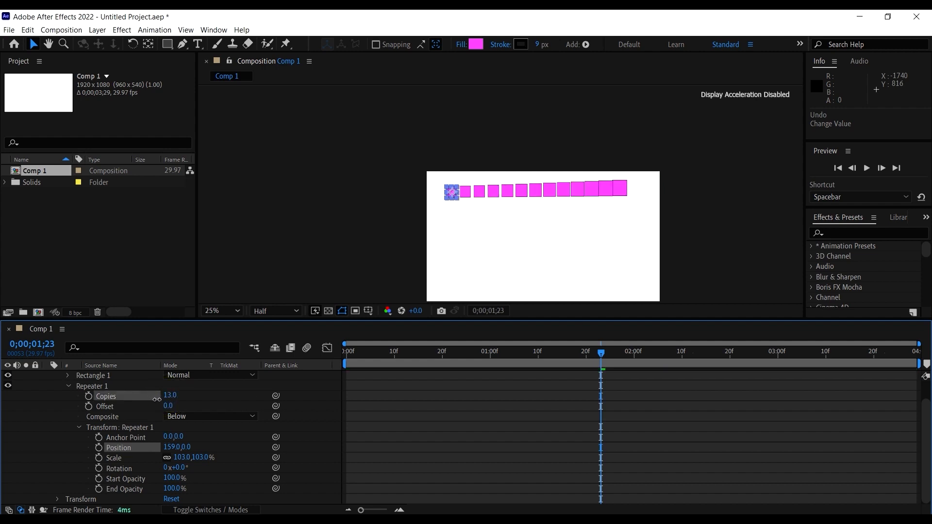
Set Repeater 1's scale to 94% and move the shape layer to position 240, 179.
left_click_drag(182, 459, 174, 458)
left_click_drag(456, 264, 429, 266)
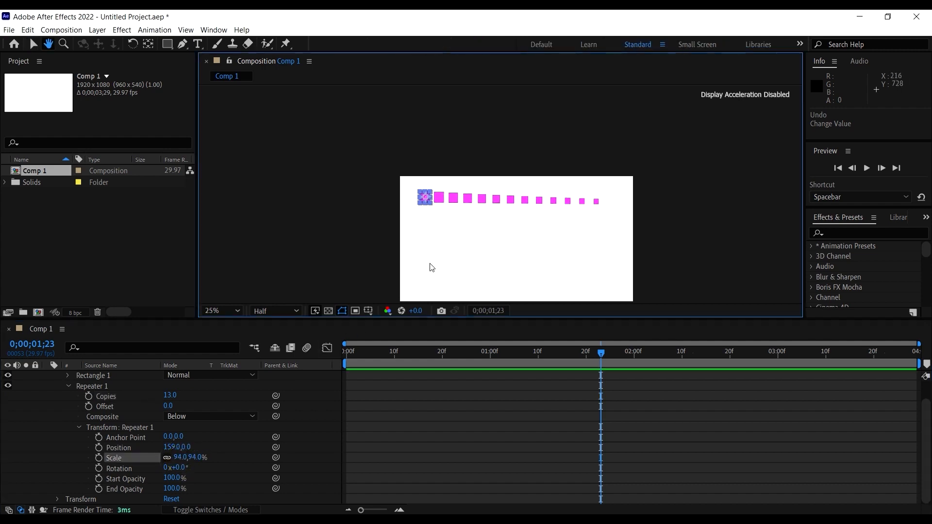
scroll(433, 253, "up", 2)
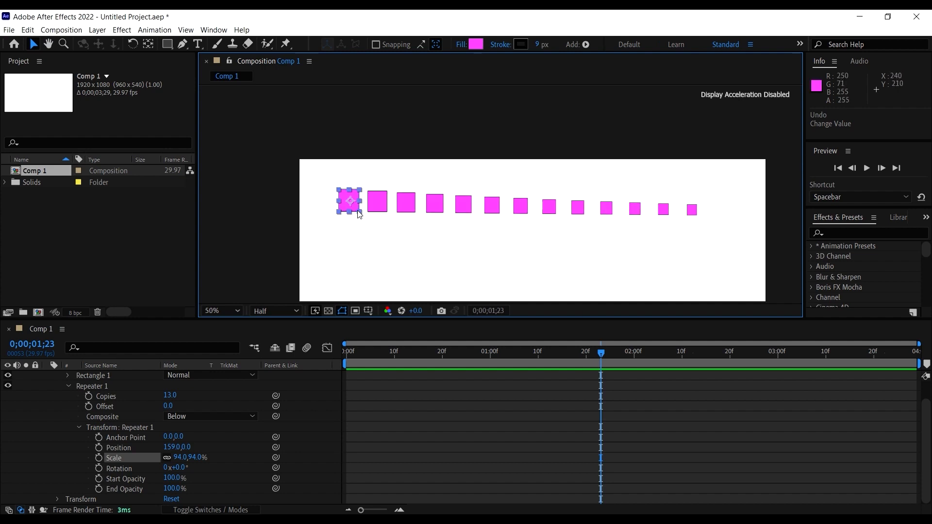
left_click_drag(352, 202, 359, 204)
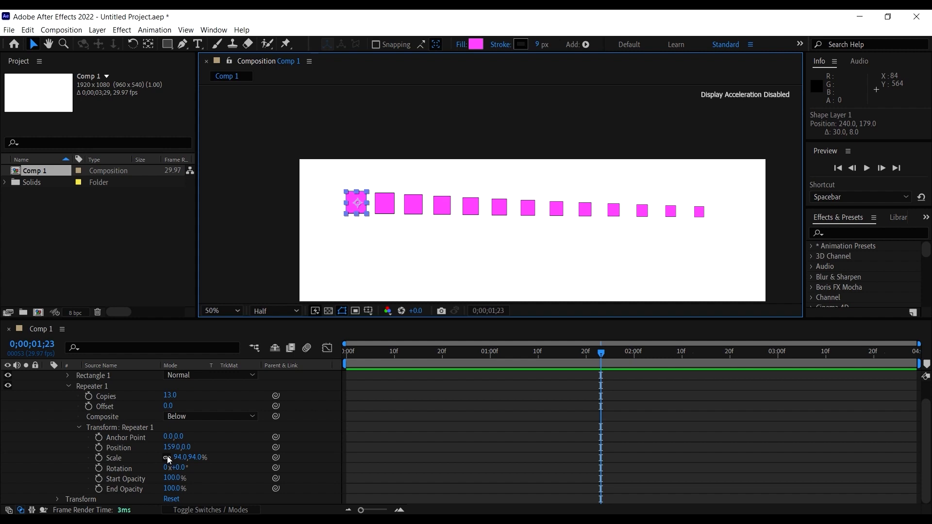
Set Repeater 1 to 20 copies with a horizontal position offset of 97 and a scale of 91%.
mouse_move(169, 448)
left_mouse_down()
mouse_move(164, 464)
mouse_move(173, 458)
left_mouse_up()
left_click_drag(170, 396, 145, 446)
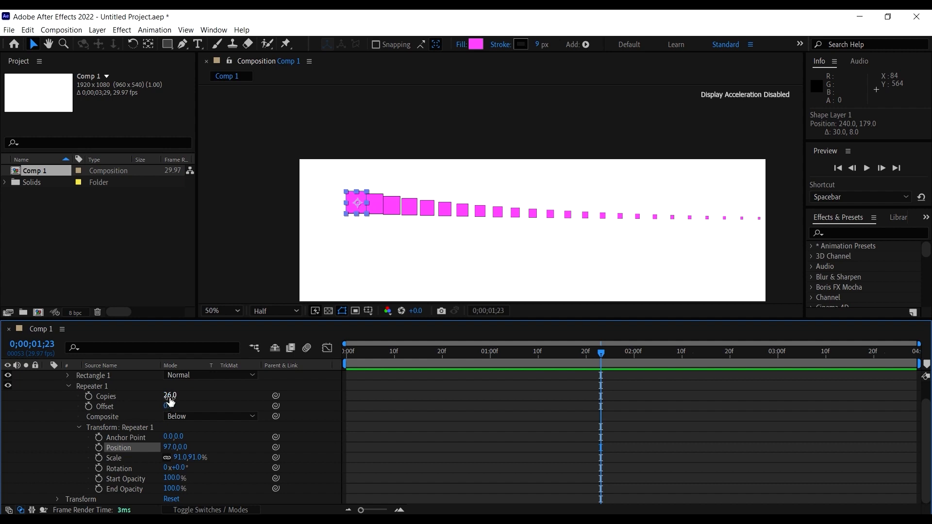
left_click_drag(171, 399, 165, 397)
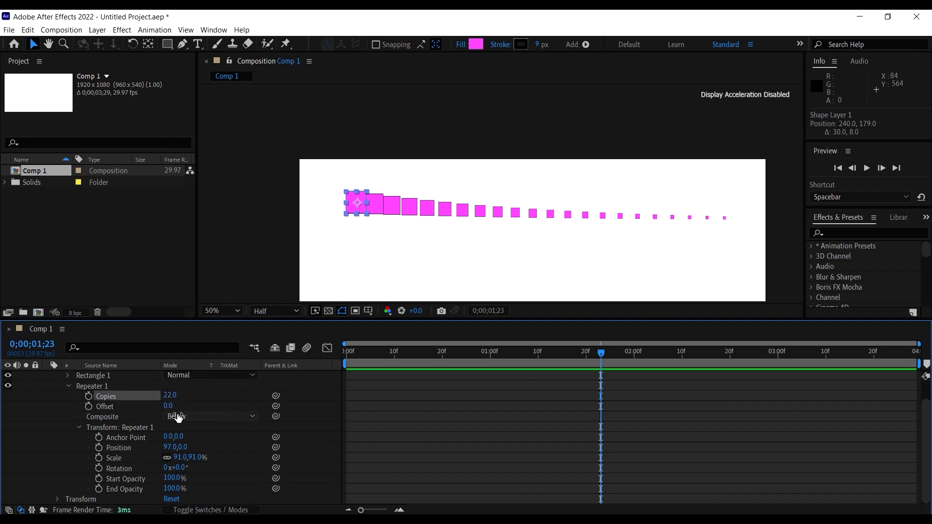
left_click_drag(168, 398, 165, 397)
left_click(169, 396)
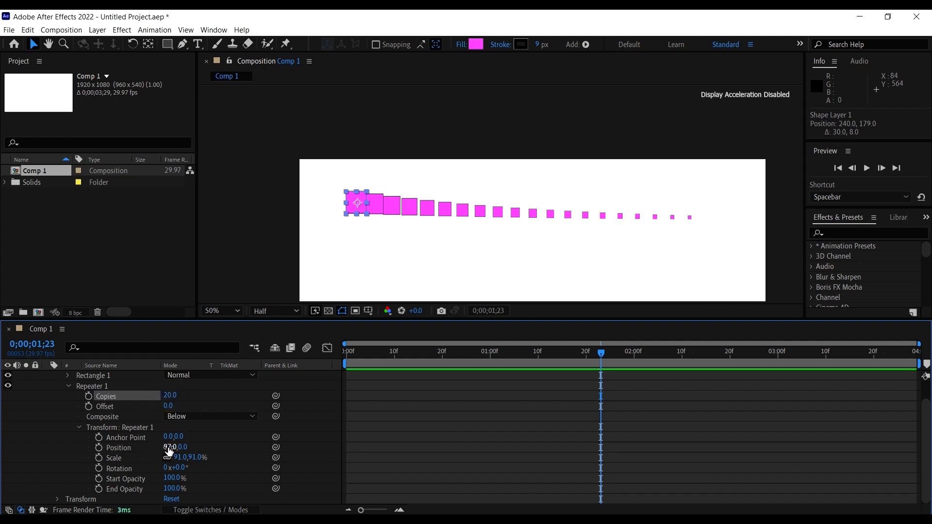
Set Repeater 1's number of copies to 18 and spread them with a horizontal position offset of 124.
left_click_drag(169, 449, 185, 456)
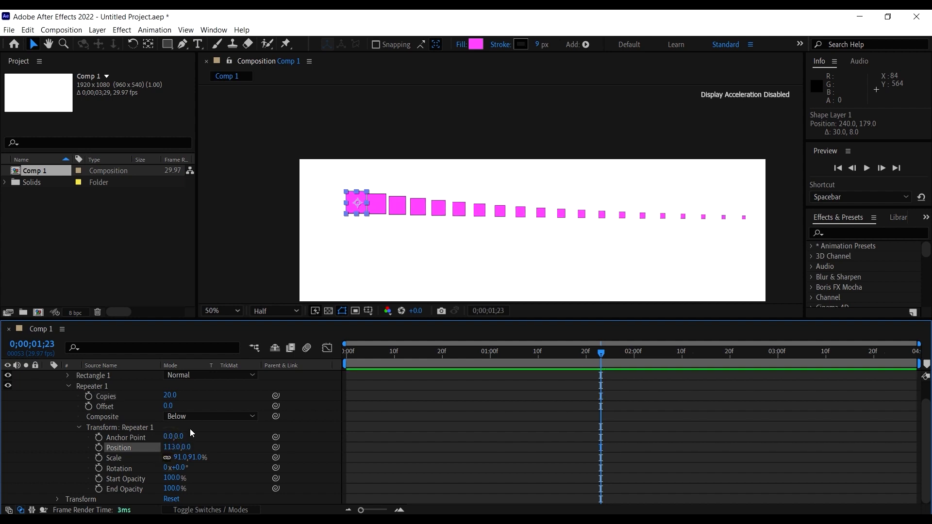
left_click(173, 400)
type("18")
key("Return")
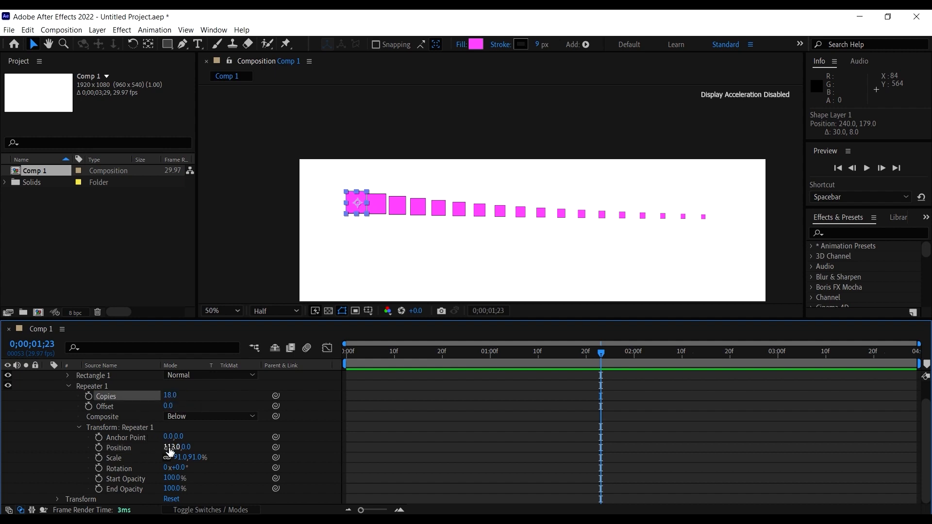
left_click_drag(170, 451, 175, 443)
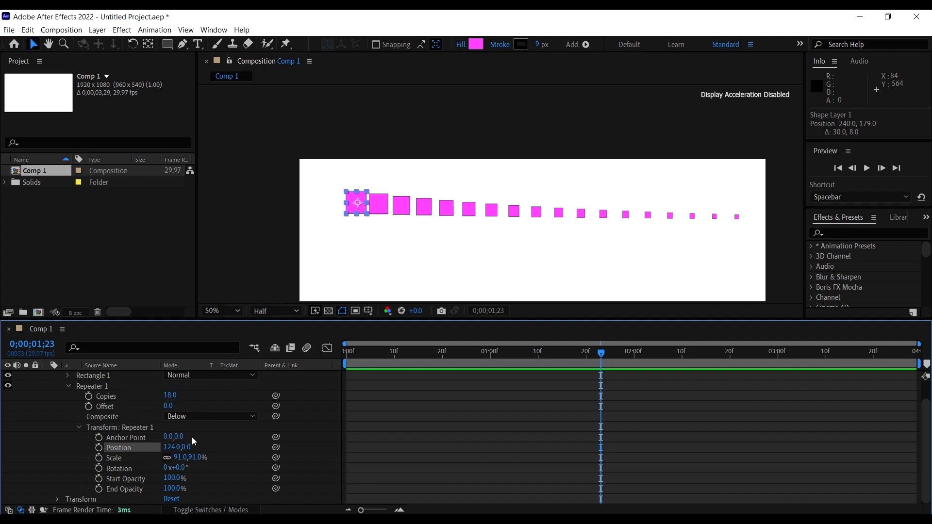
Collapse Repeater 1 and add a second Repeater to the shape layer's contents.
key("comma")
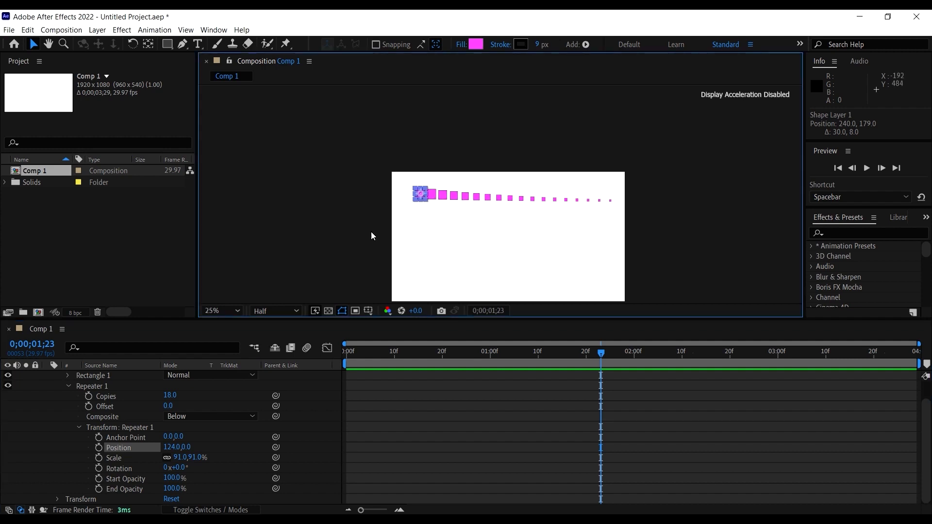
left_click(469, 238)
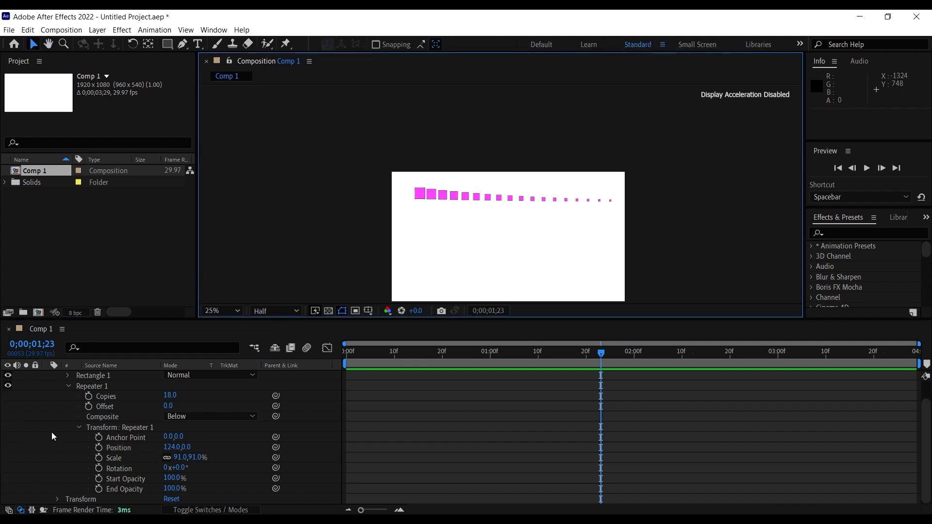
left_click(68, 388)
left_click(79, 387)
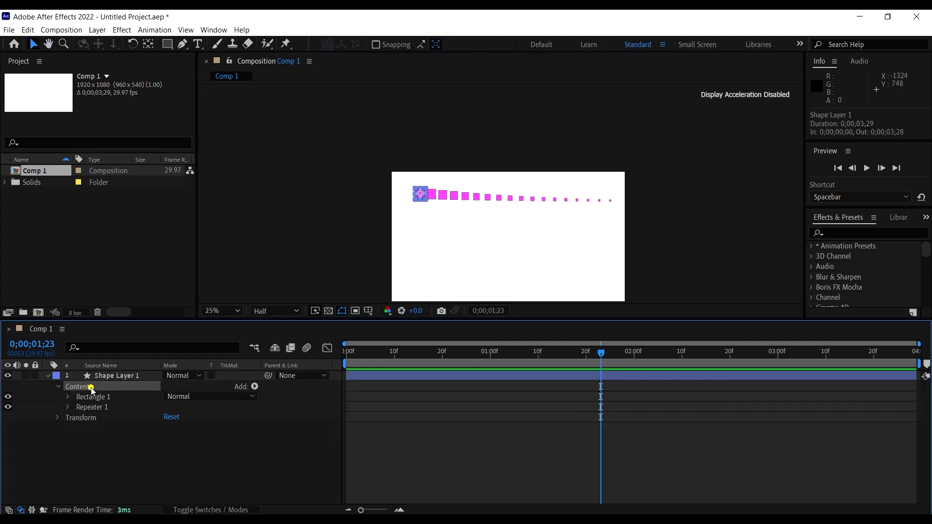
left_click(255, 386)
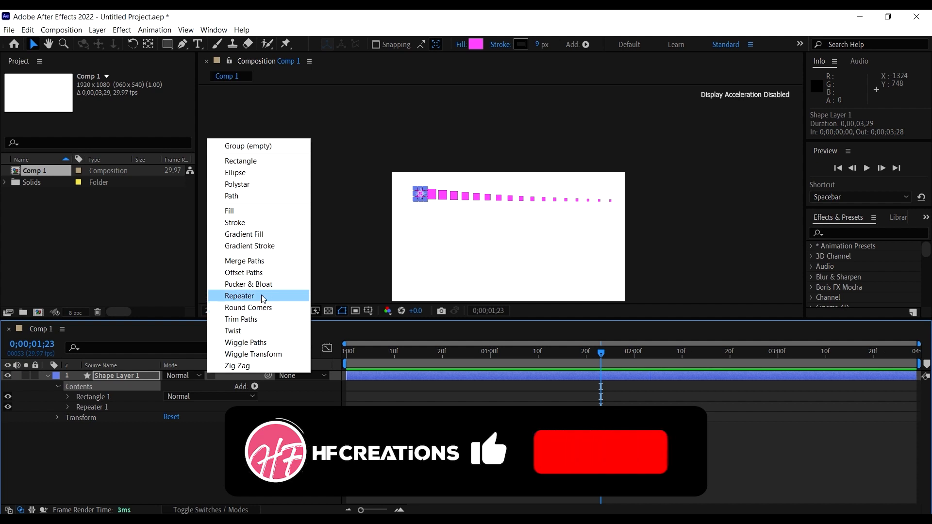
left_click(261, 296)
scroll(499, 194, "up", 2)
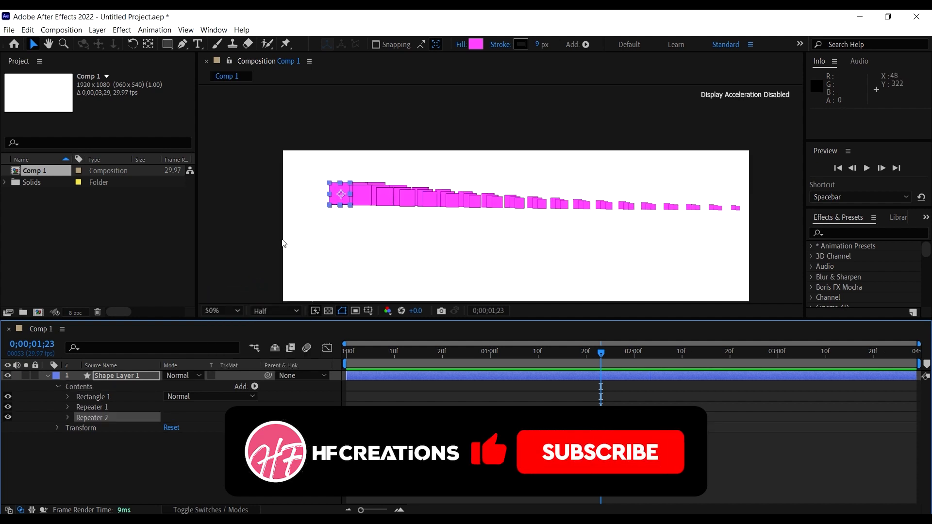
Expand Repeater 2's transform properties and set its vertical position offset to 133.
left_click(66, 419)
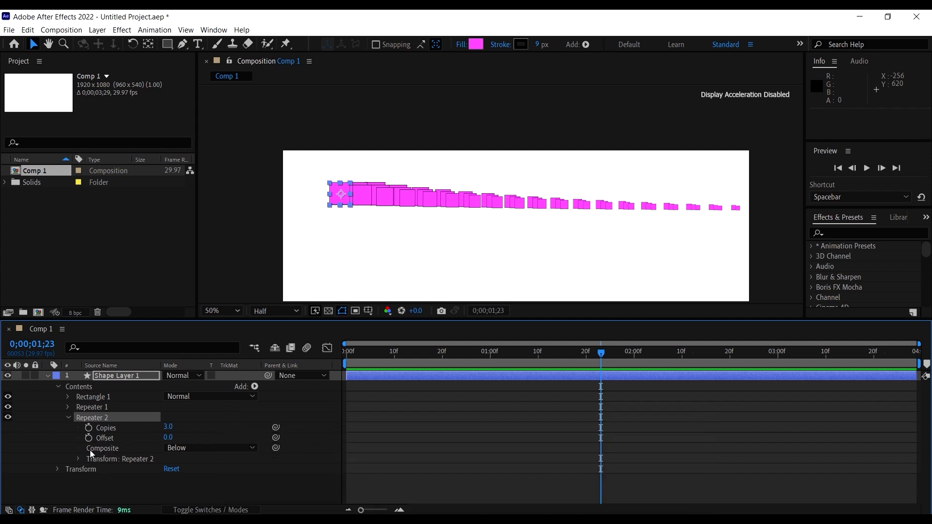
left_click(78, 459)
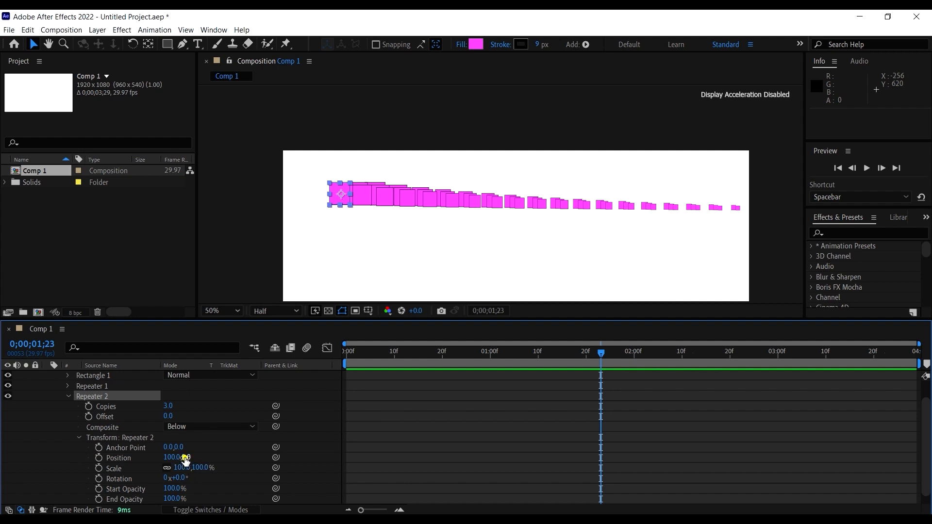
left_click_drag(185, 460, 267, 457)
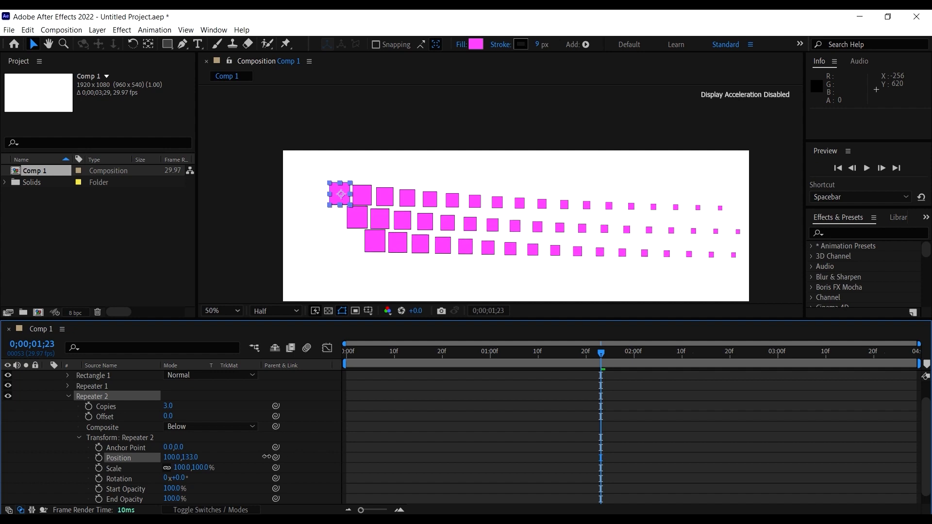
Set Repeater 2 to 7 copies with a position offset of 6, 160.
scroll(368, 256, "down", 2)
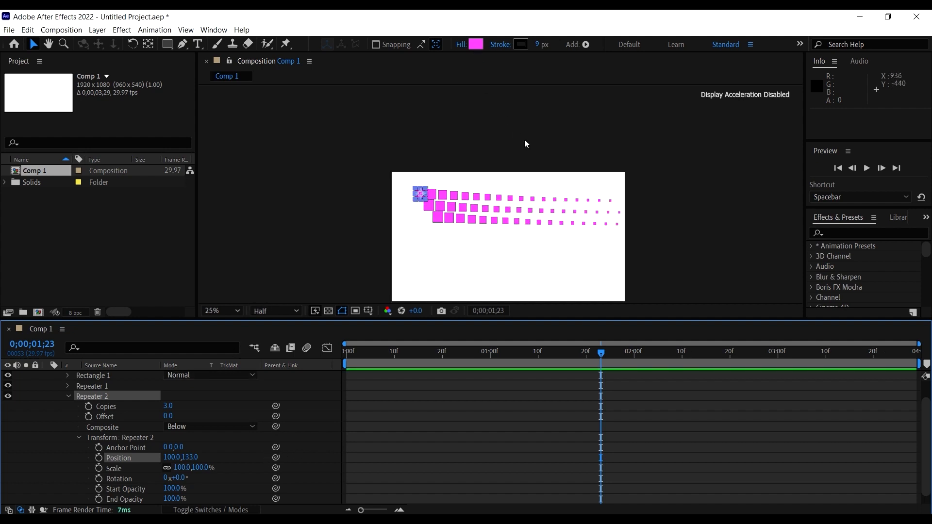
left_click_drag(513, 195, 498, 184)
scroll(485, 212, "up", 2)
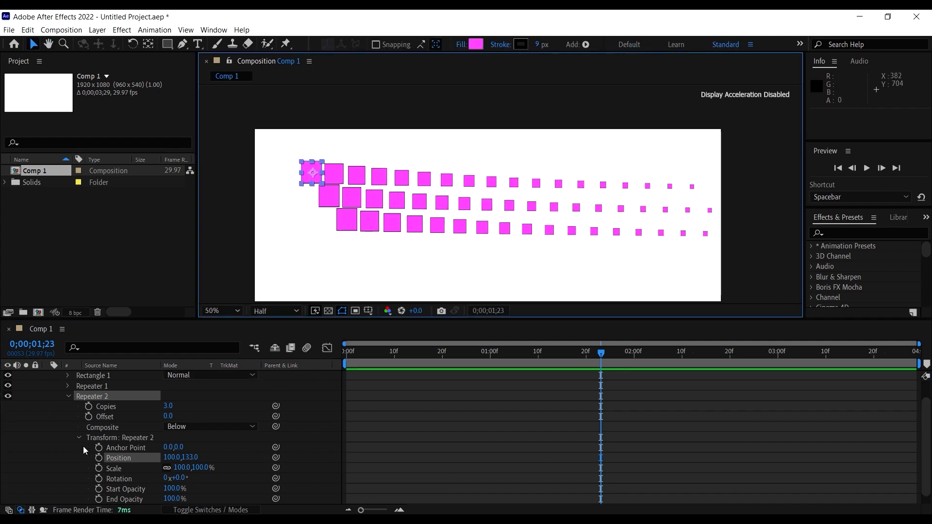
mouse_move(168, 406)
left_mouse_down()
mouse_move(204, 406)
mouse_move(174, 408)
left_mouse_up()
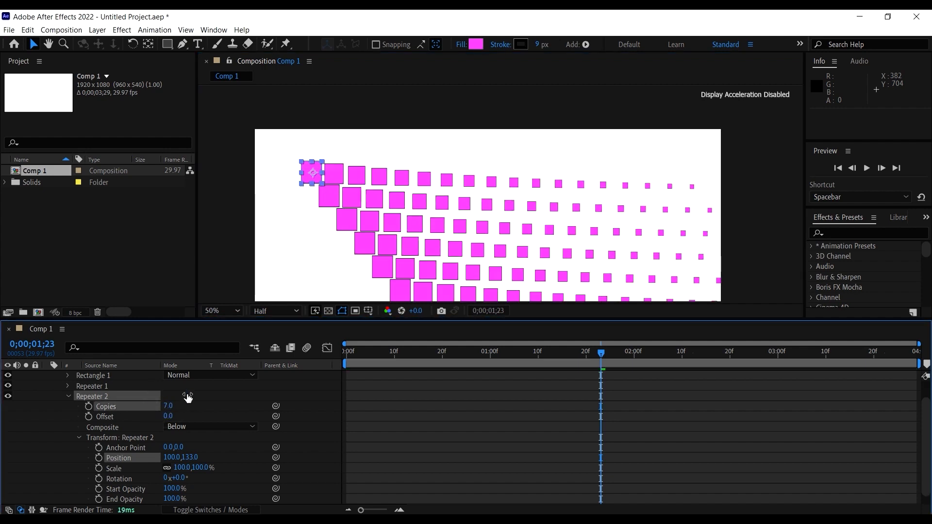
scroll(372, 243, "down", 2)
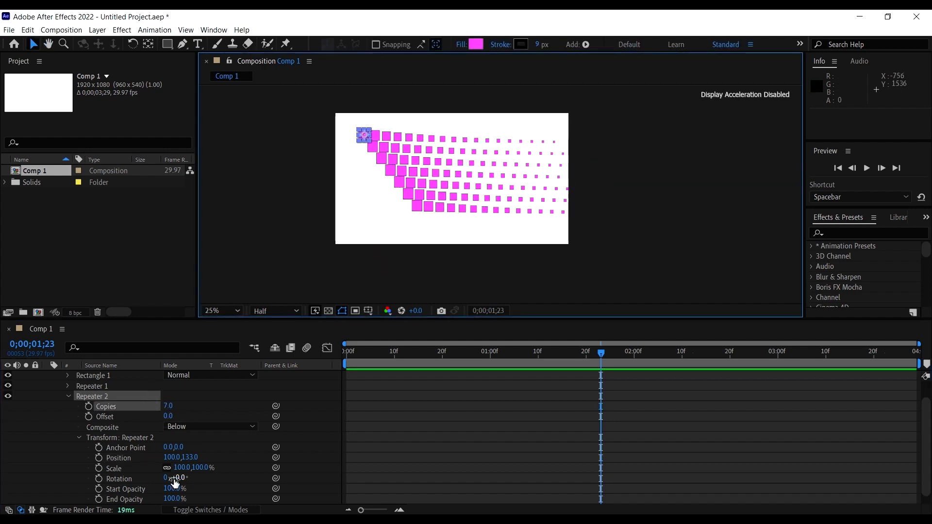
left_click_drag(187, 458, 132, 467)
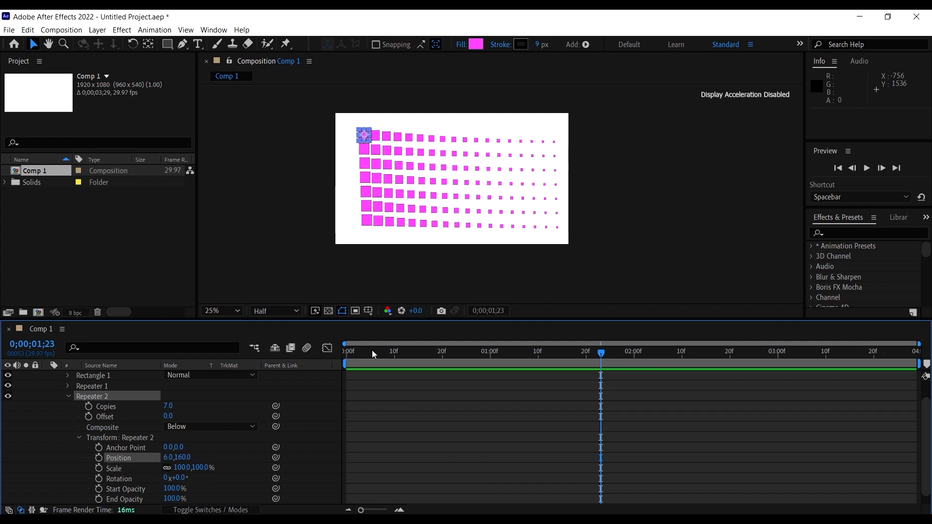
Try animating Repeater 2's horizontal position from -30 at the start to a higher value at 1 second, and preview the motion.
left_click_drag(368, 350, 310, 368)
left_click(99, 458)
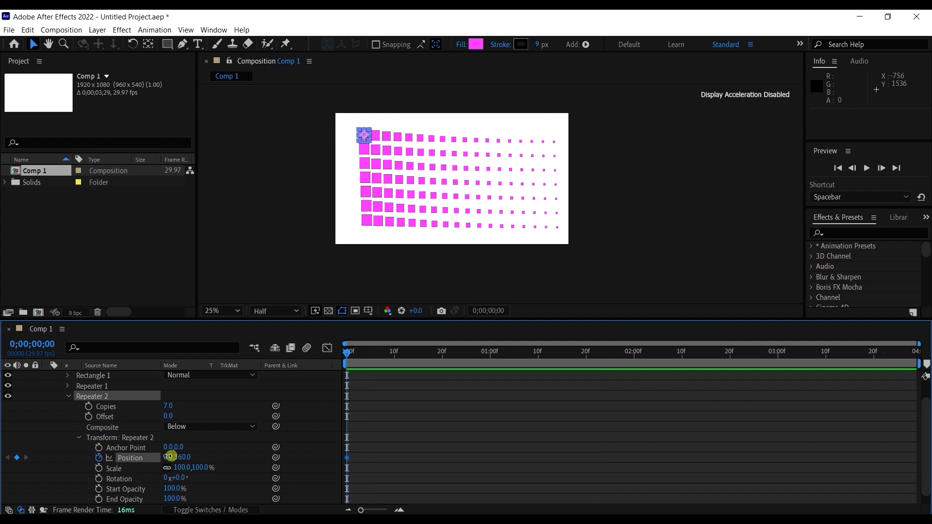
left_click_drag(169, 457, 146, 458)
mouse_move(495, 359)
left_mouse_down()
mouse_move(509, 354)
mouse_move(490, 355)
left_mouse_up()
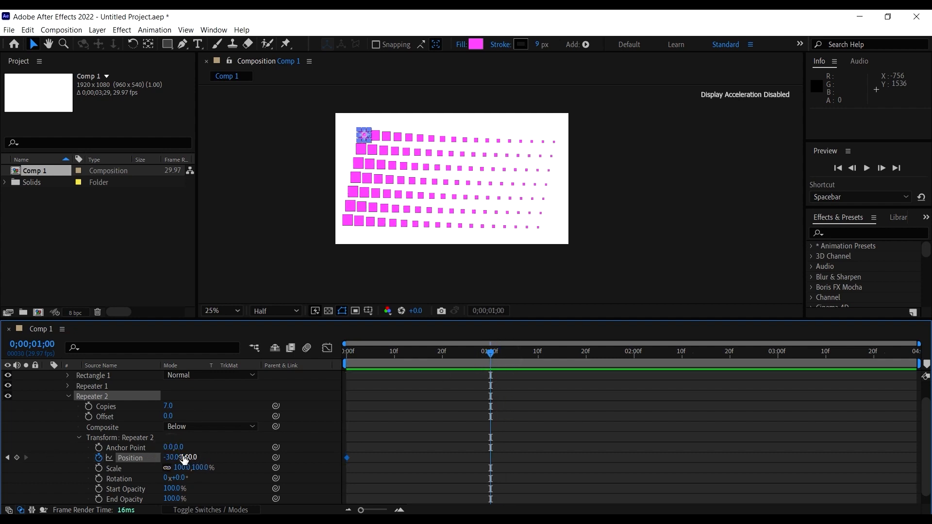
left_click_drag(169, 458, 233, 468)
left_click_drag(473, 353, 244, 372)
key("space")
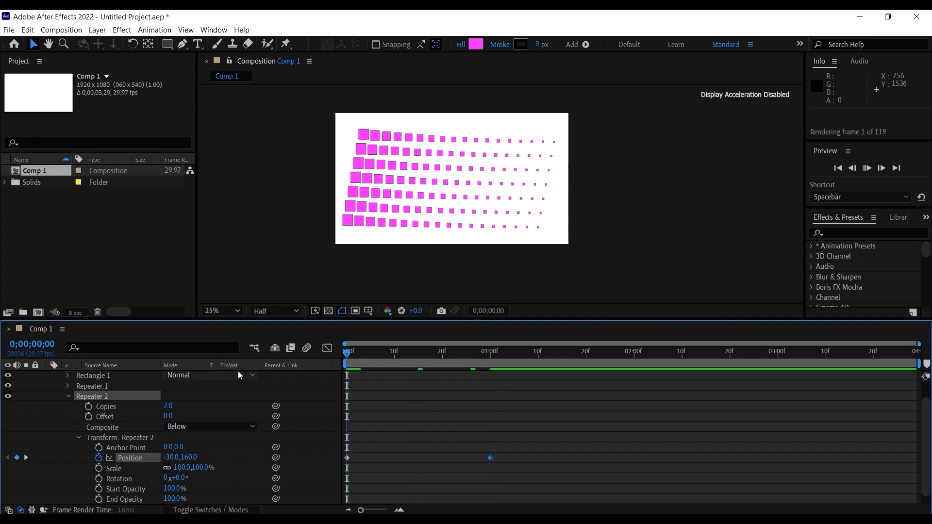
left_click(403, 360)
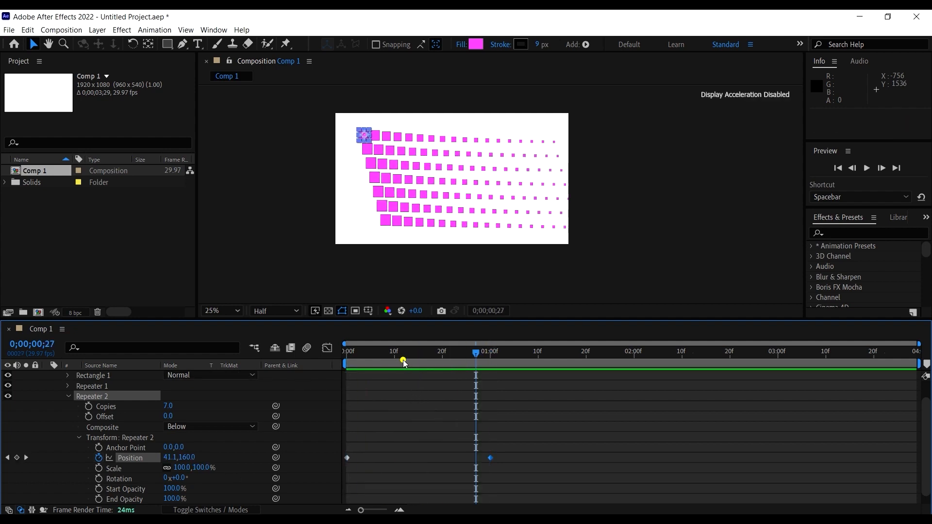
key("space")
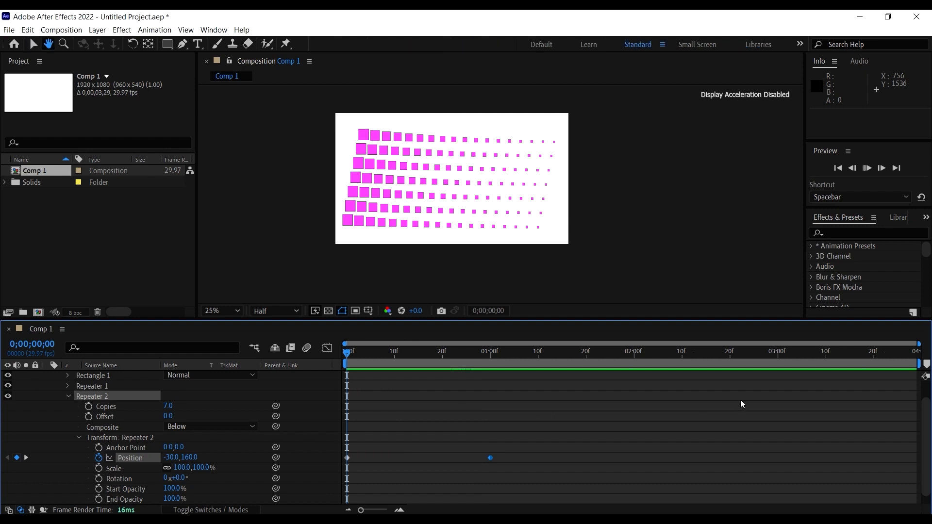
Delete both of Repeater 2's position keyframes and return the playhead to the start of the composition.
left_click(585, 465)
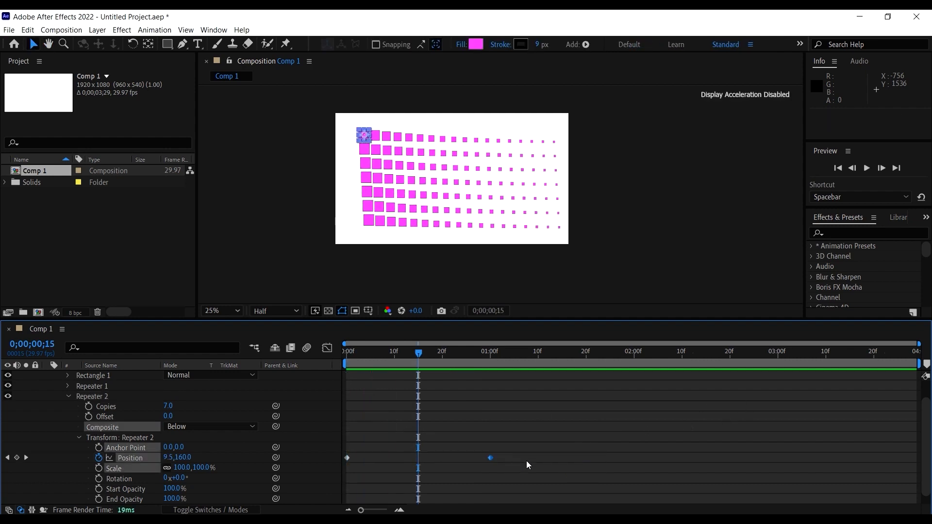
key("Delete")
left_click_drag(522, 462, 322, 410)
key("Delete")
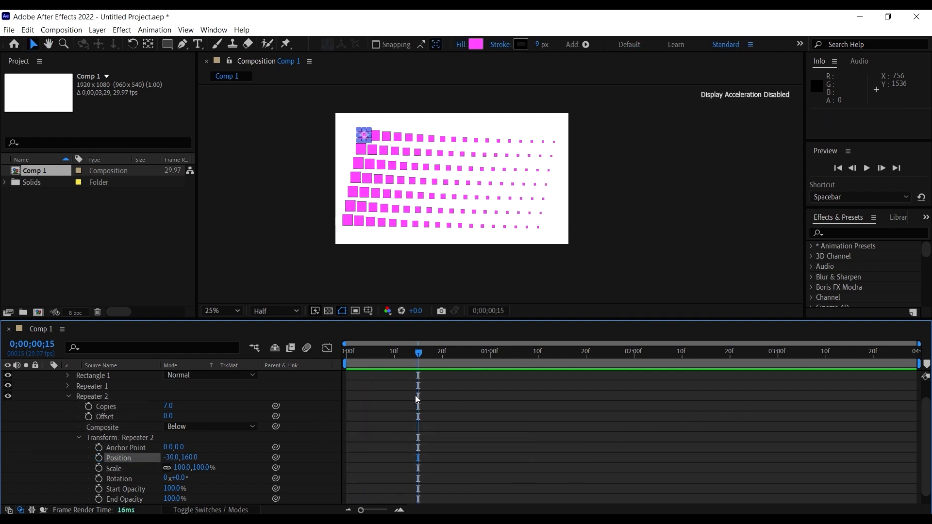
left_click_drag(395, 356, 314, 354)
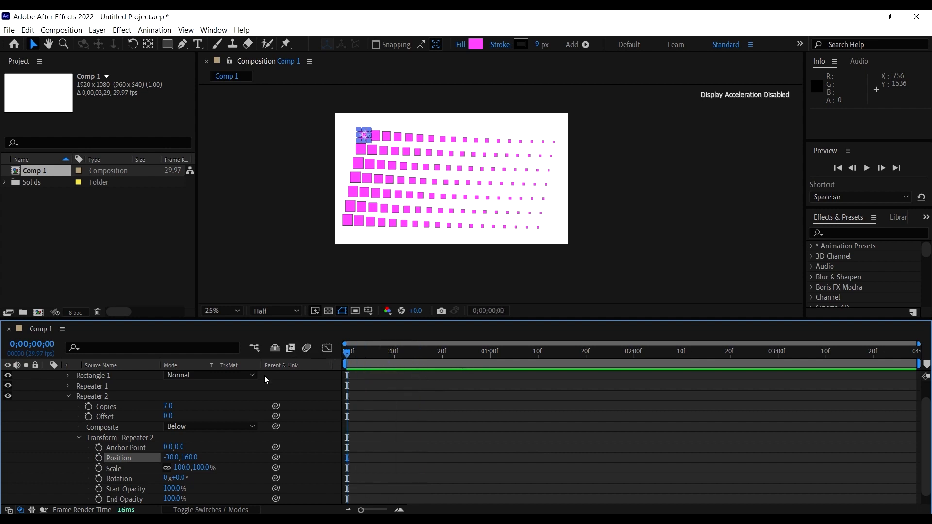
Set Repeater 2 to 8 copies with a horizontal position offset of 9 and a rotation of -4°, and collapse it.
mouse_move(170, 460)
left_mouse_down()
mouse_move(204, 462)
mouse_move(186, 461)
mouse_move(180, 479)
mouse_move(196, 483)
mouse_move(159, 464)
left_mouse_up()
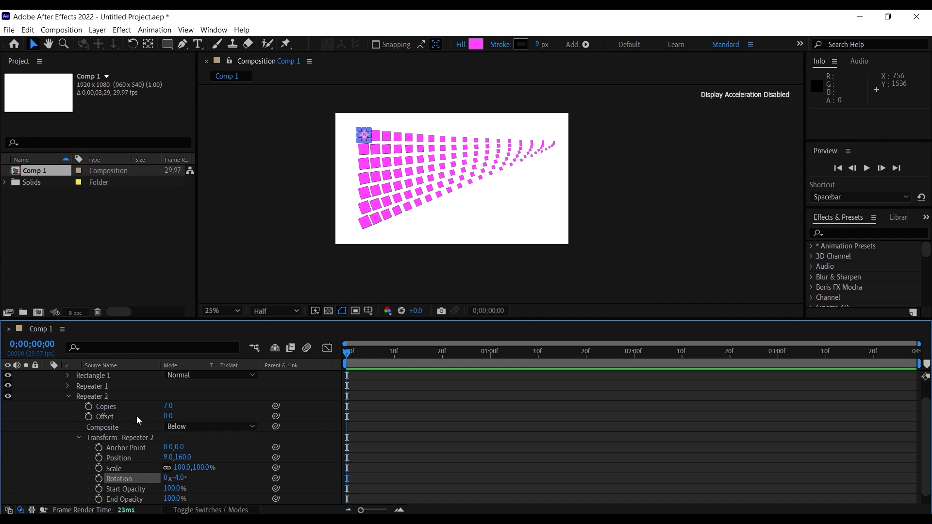
mouse_move(168, 414)
left_mouse_down()
mouse_move(192, 416)
mouse_move(173, 417)
left_mouse_up()
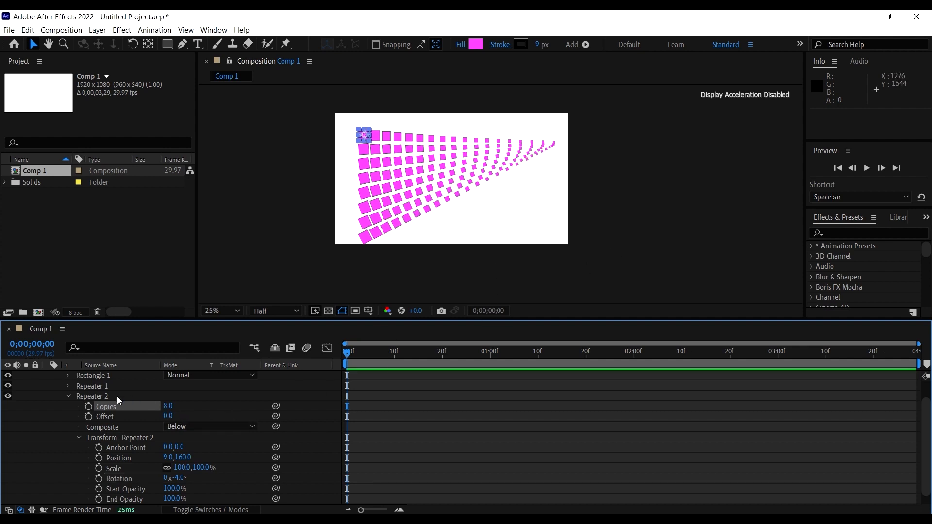
left_click(69, 397)
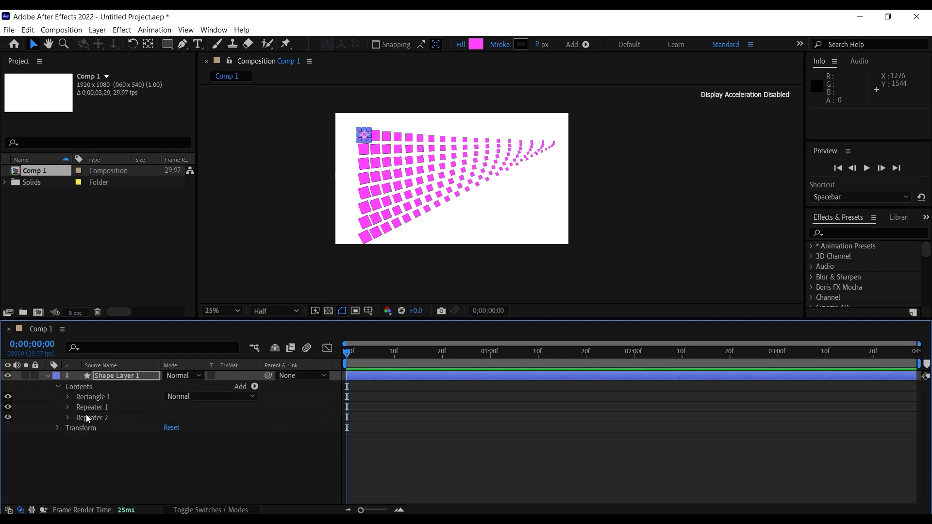
Add a Wiggle Transform to the shape layer's contents and move it below Repeater 2.
left_click(86, 416)
left_click_drag(481, 173, 458, 187)
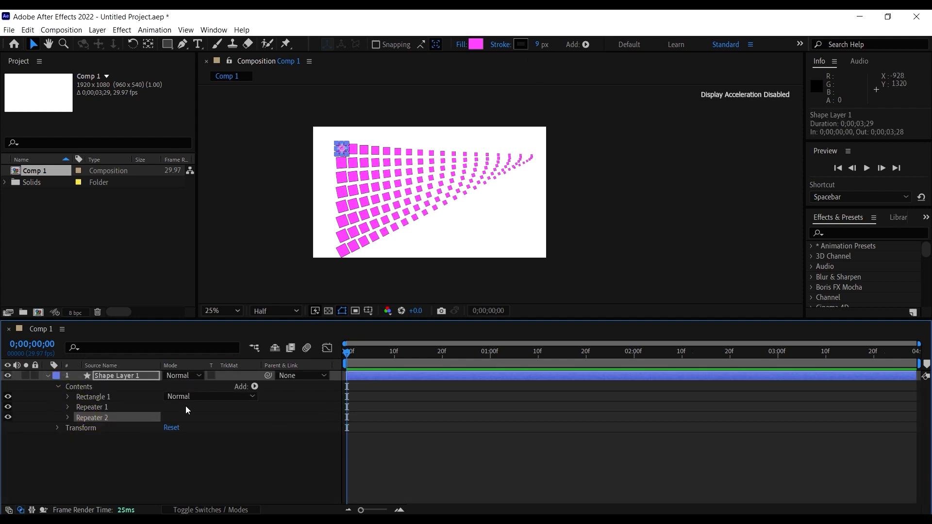
left_click(254, 387)
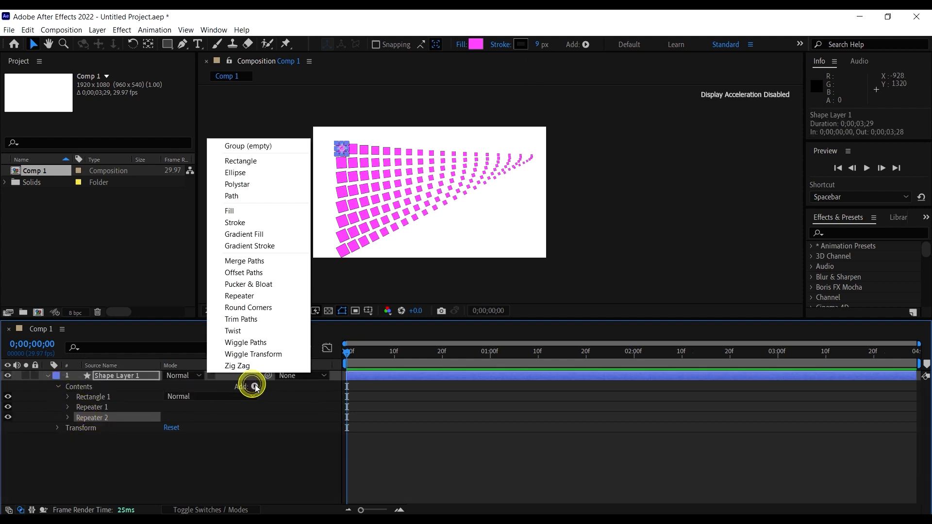
left_click(258, 354)
left_click_drag(364, 354, 331, 356)
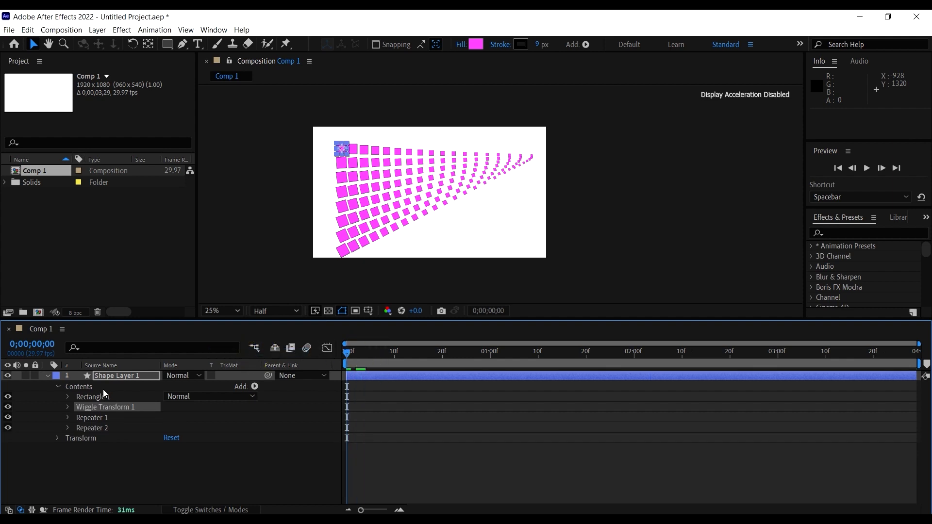
left_click_drag(122, 409, 121, 429)
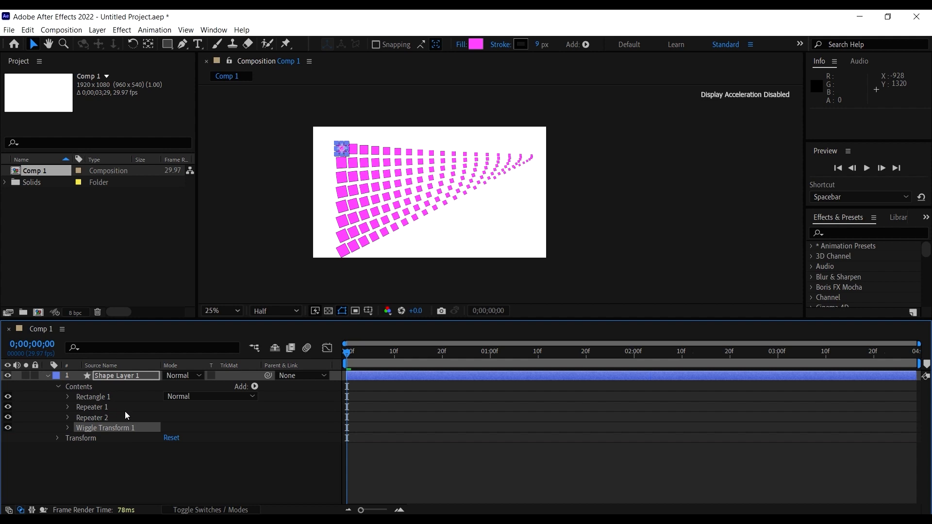
Expand the Wiggle Transform's transform properties, set its horizontal position to 80, and preview the animation.
left_click(68, 428)
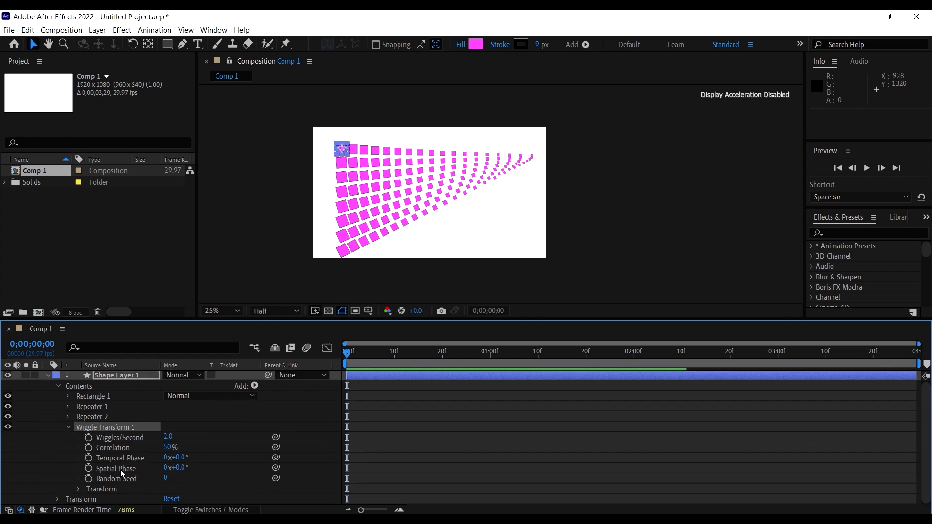
left_click(77, 487)
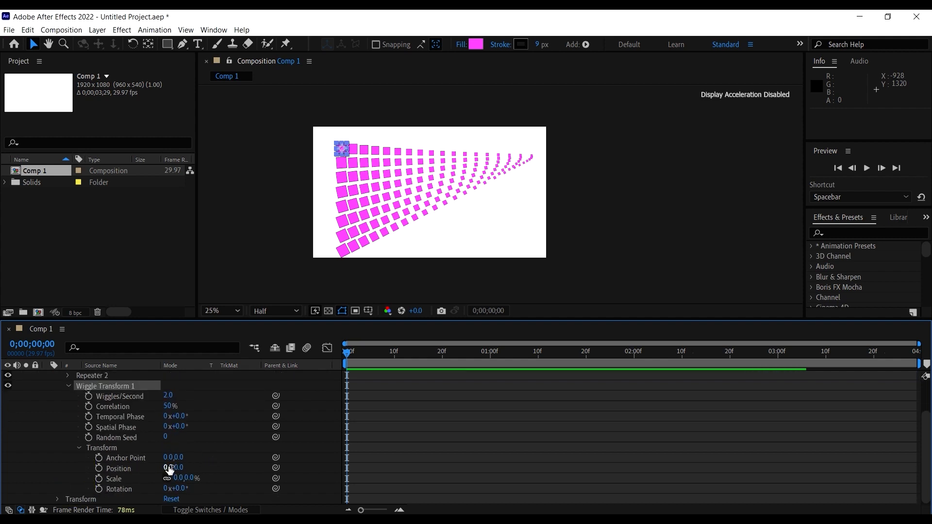
left_click_drag(169, 468, 225, 472)
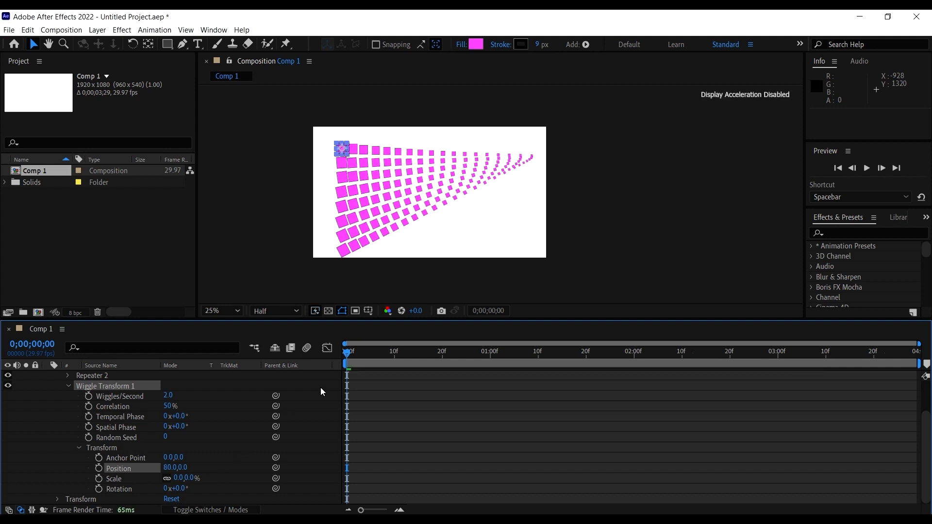
left_click_drag(377, 354, 350, 363)
key("space")
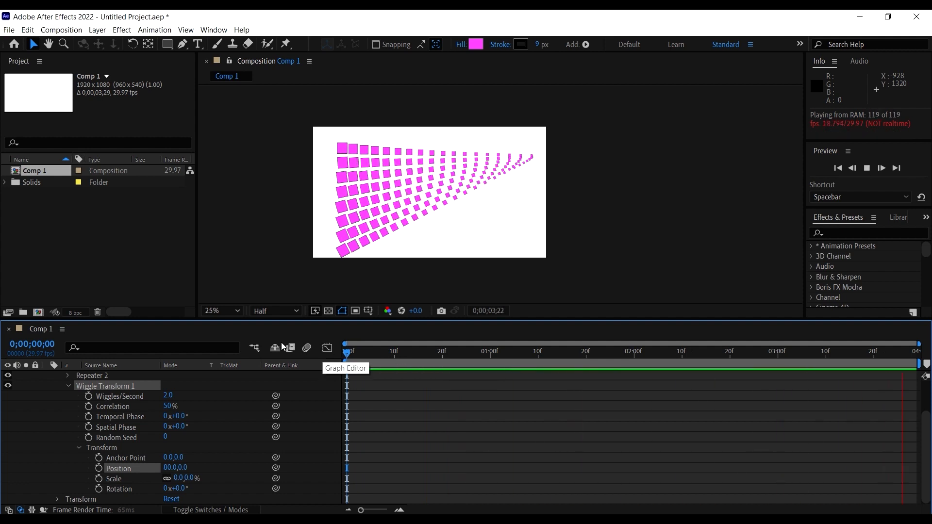
key("space")
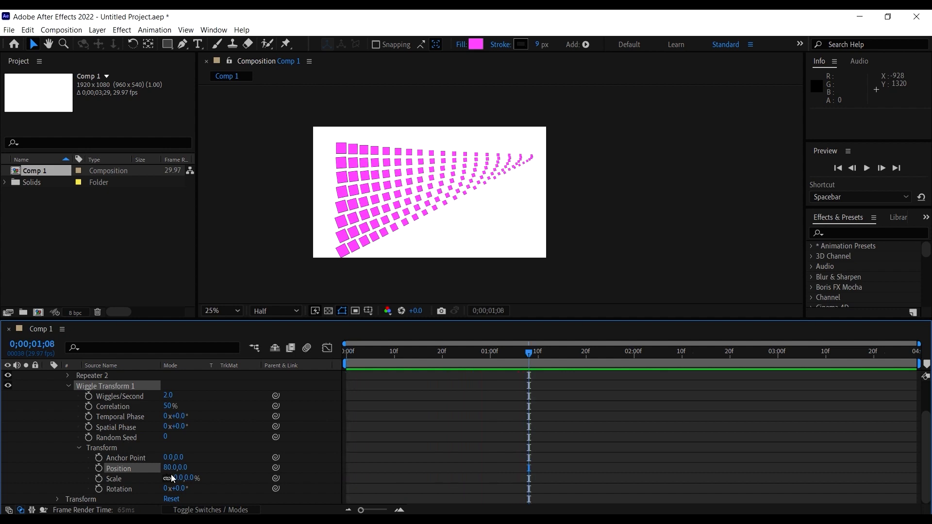
Set the Wiggle Transform's horizontal position to 983 and preview the animation from the start.
left_click_drag(171, 469, 695, 449)
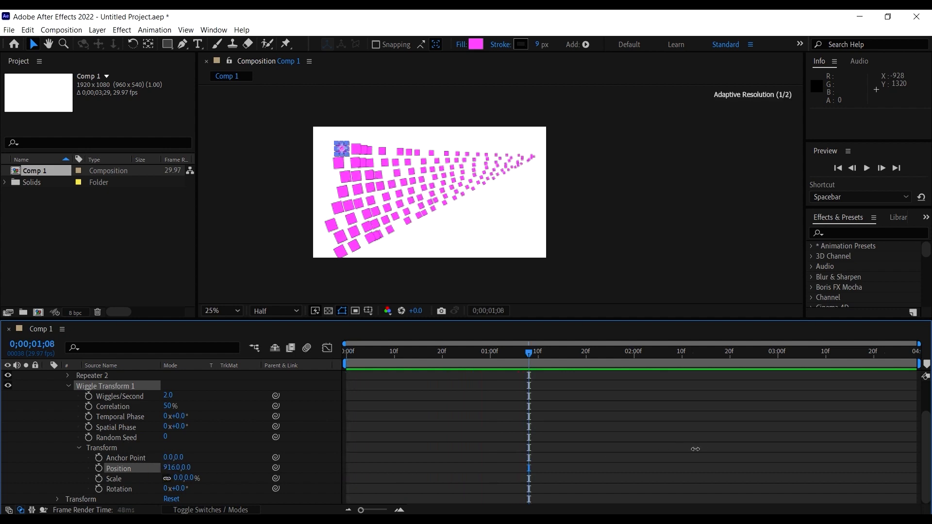
left_click_drag(498, 356, 344, 383)
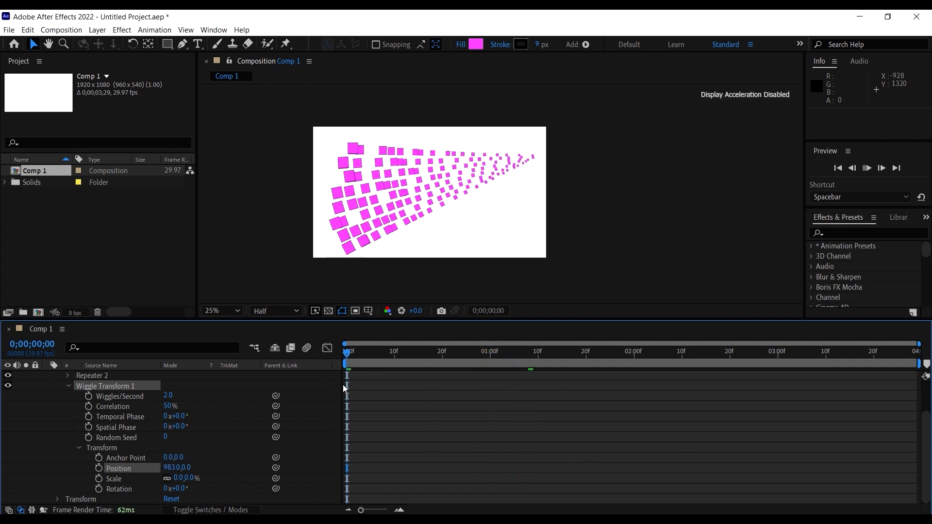
key("space")
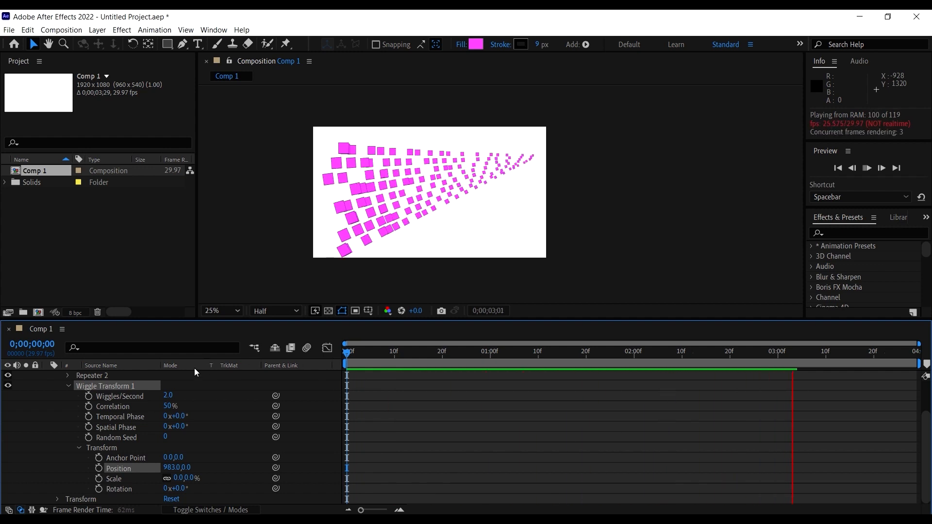
Set the Wiggle Transform's scale to 130% during playback, and stop the preview.
scroll(188, 389, "up", 1)
scroll(93, 398, "up", 1)
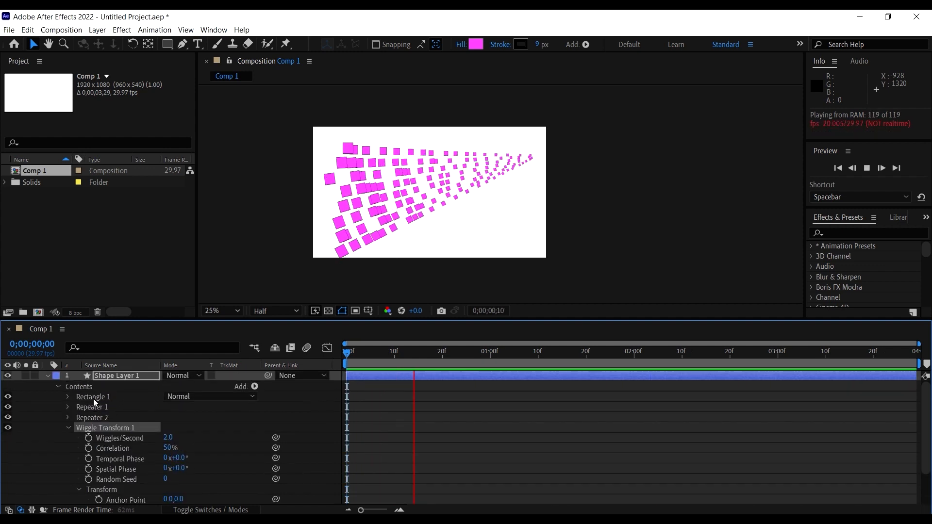
scroll(106, 427, "down", 1)
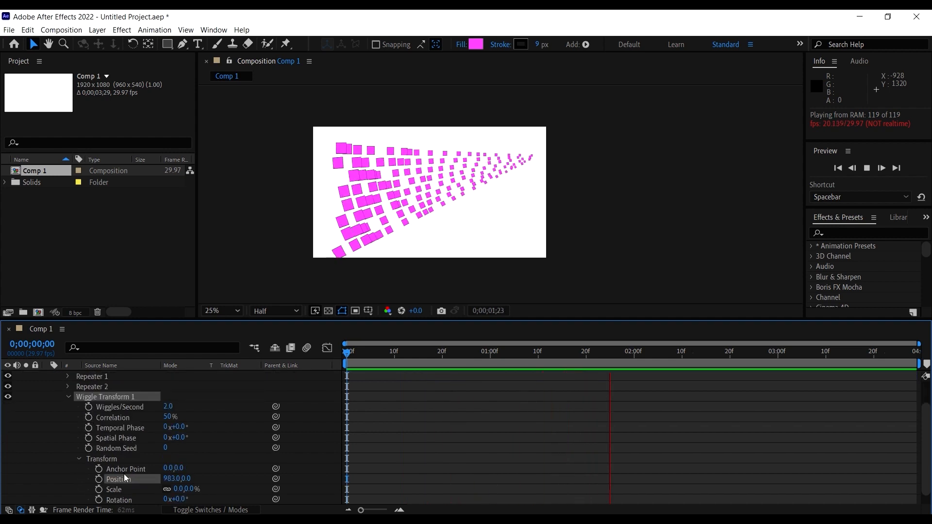
scroll(137, 475, "down", 1)
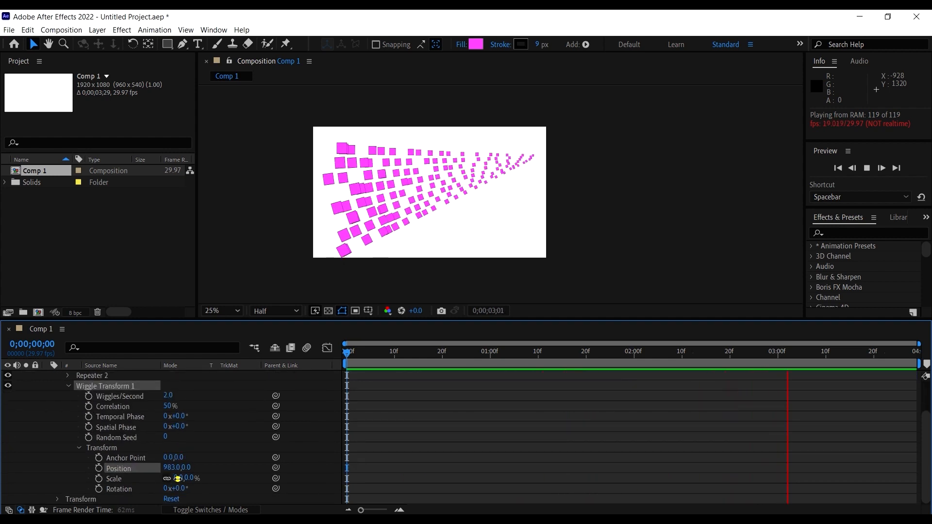
left_click_drag(178, 478, 192, 479)
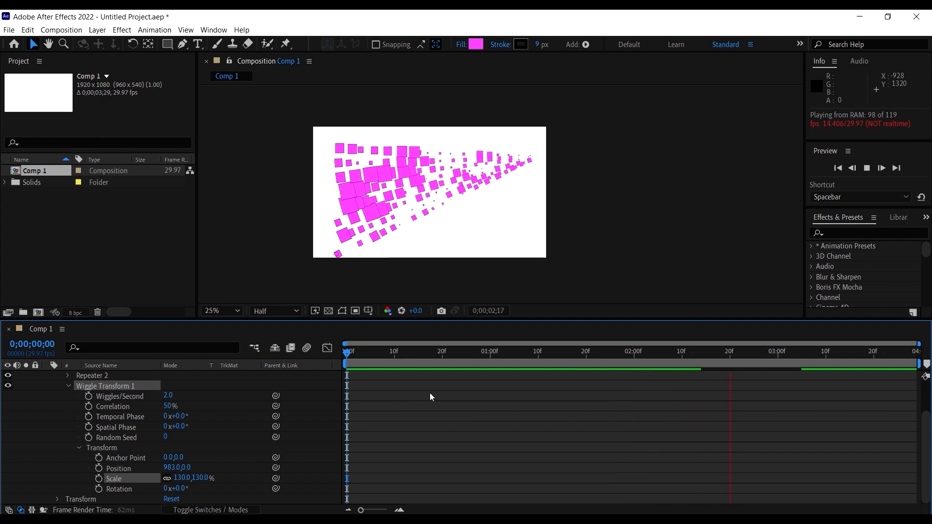
key("space")
Review Repeater 1's copies and transform settings and collapse it again.
scroll(229, 403, "up", 1)
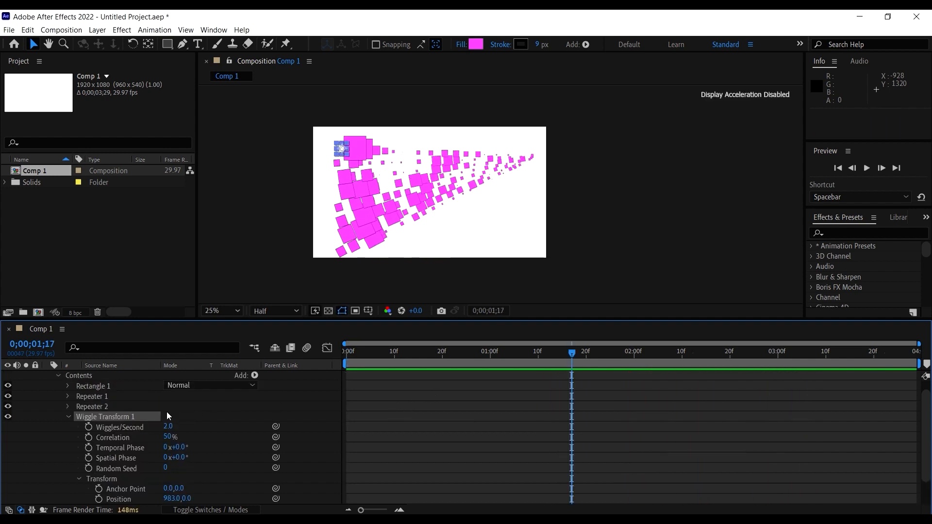
scroll(50, 407, "up", 1)
left_click(68, 407)
scroll(71, 410, "down", 1)
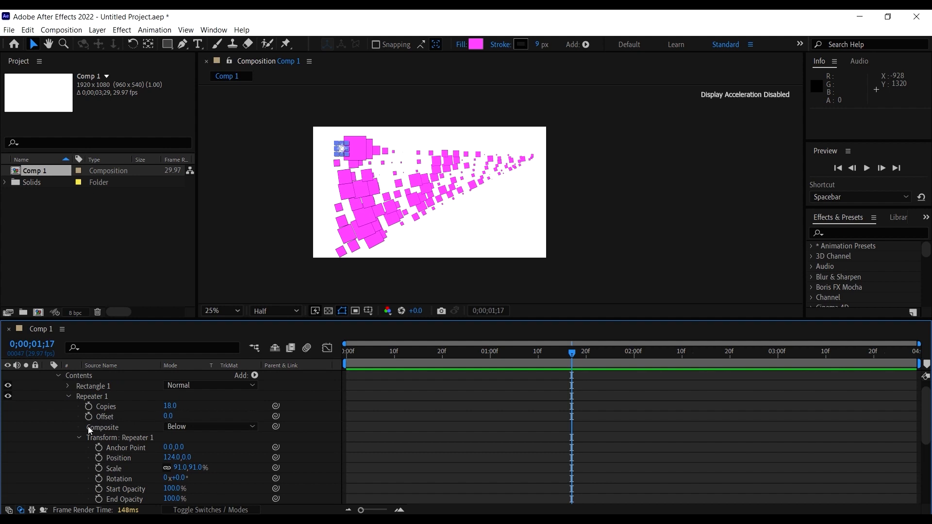
left_click(68, 397)
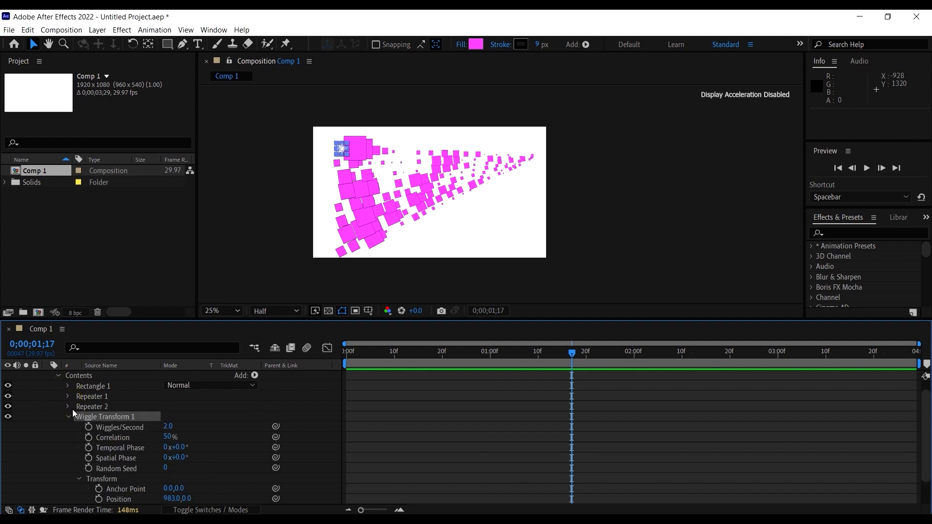
Set Repeater 2's position to 6, 147 and its scale to 98%, and preview the animation from the start.
left_click(67, 406)
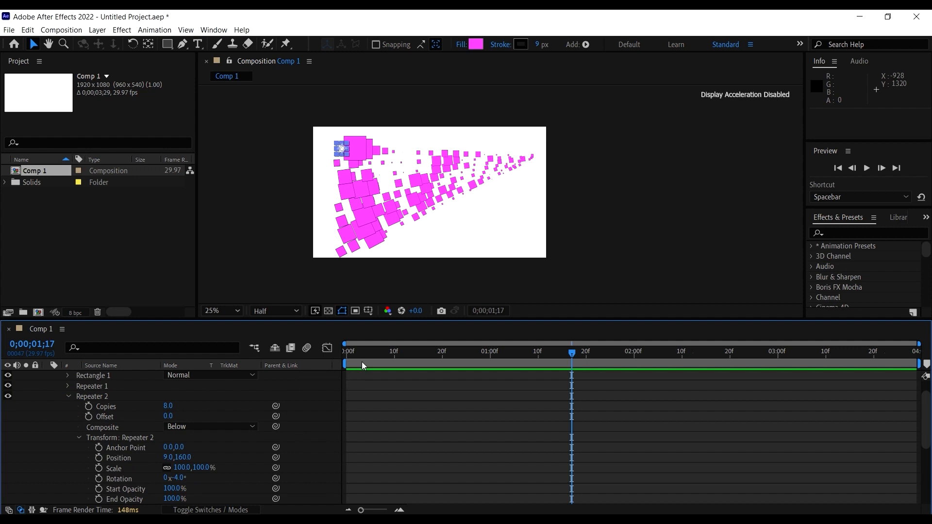
left_click_drag(360, 354, 270, 368)
key("space")
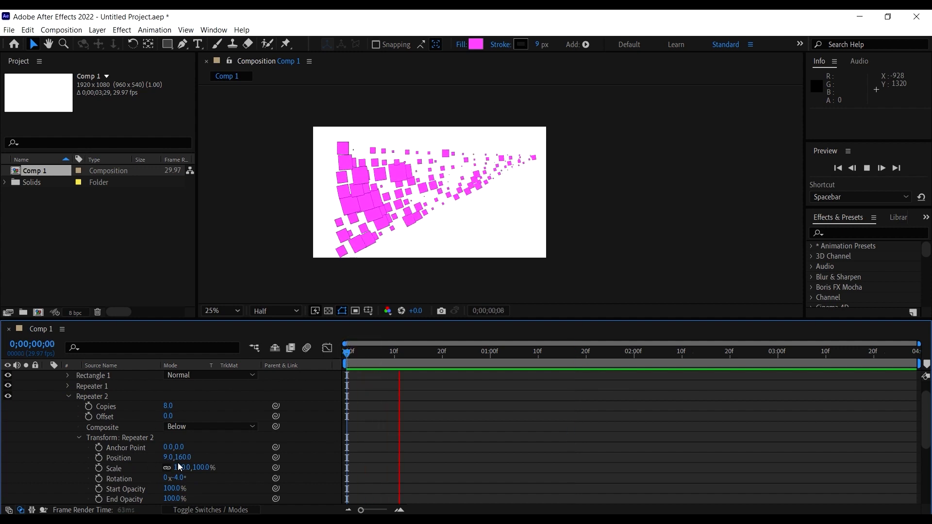
mouse_move(178, 462)
left_mouse_down()
mouse_move(205, 456)
mouse_move(166, 460)
mouse_move(193, 469)
left_mouse_up()
key("ctrl+z")
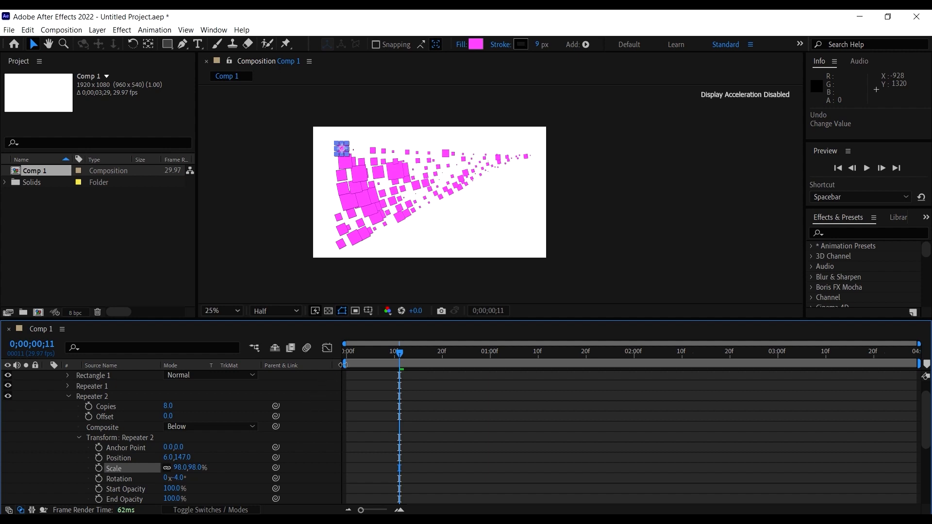
left_click_drag(360, 354, 347, 354)
key("space")
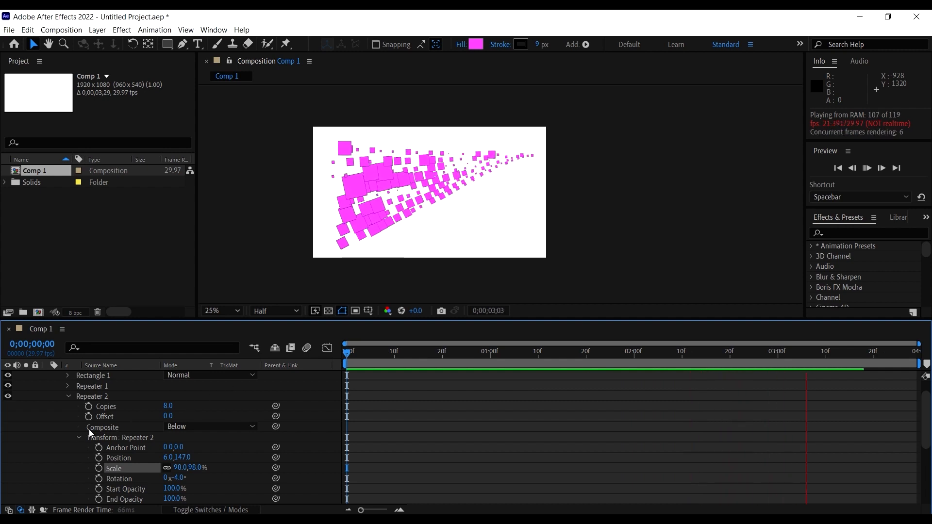
Set Repeater 1's position to 119, 31 and preview the animation from the first frame.
left_click(68, 386)
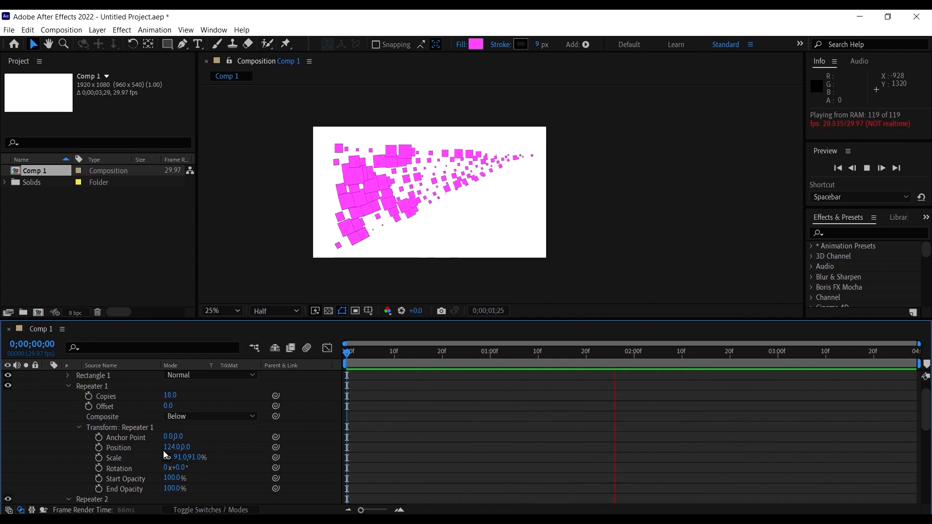
left_click_drag(183, 447, 181, 447)
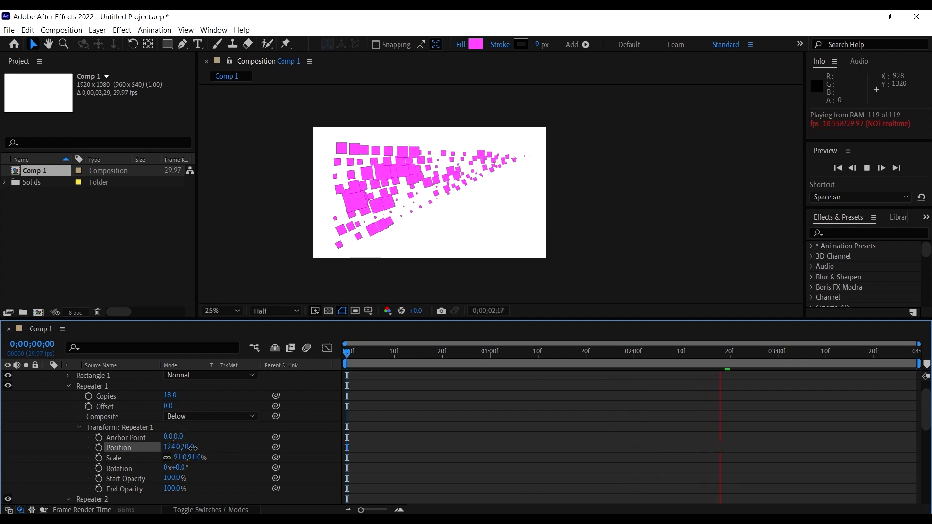
left_click(189, 447)
type("119")
key("Return")
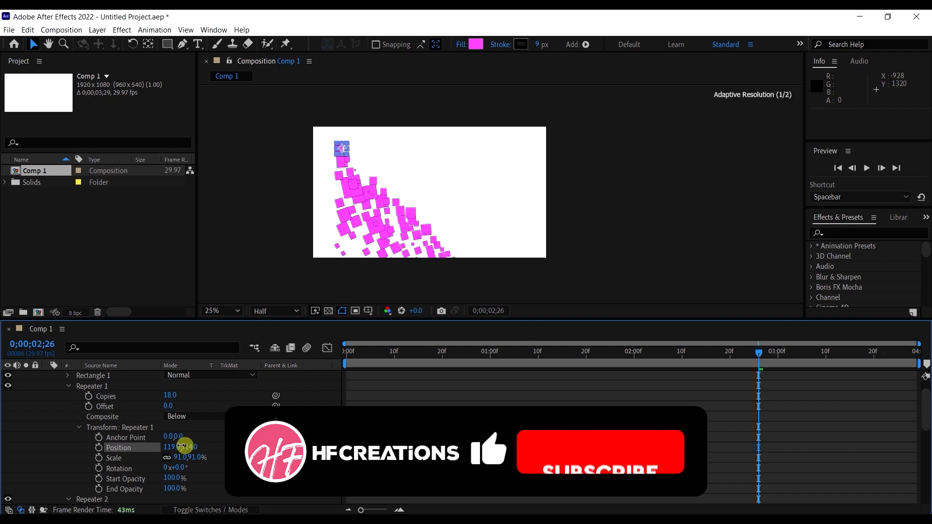
left_click_drag(191, 447, 132, 443)
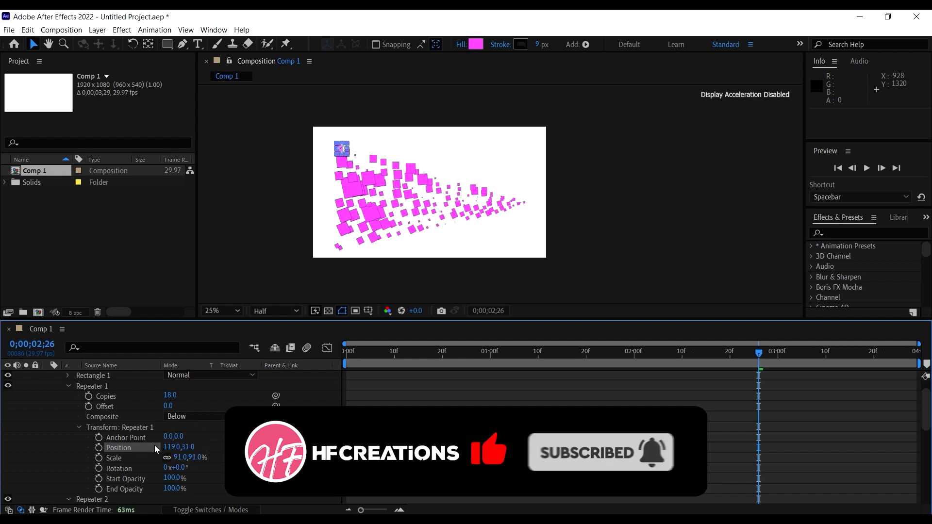
left_click_drag(380, 353, 334, 348)
key("space")
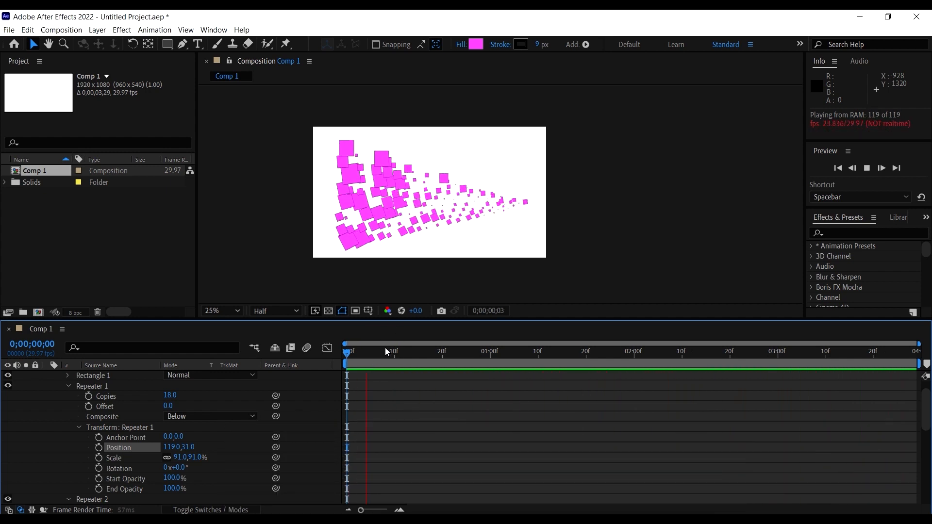
Replay the animation preview and collapse Repeater 1 with its transform settings.
key("space")
key("space")
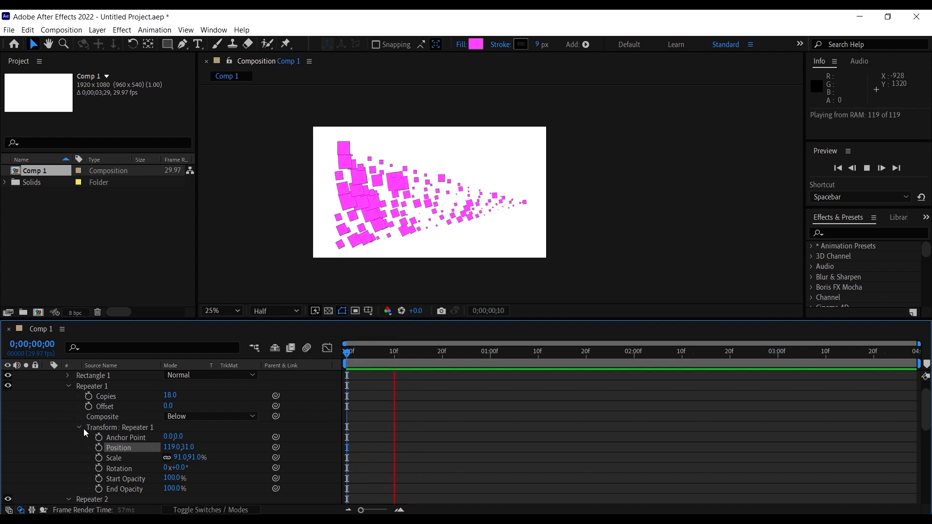
left_click(79, 428)
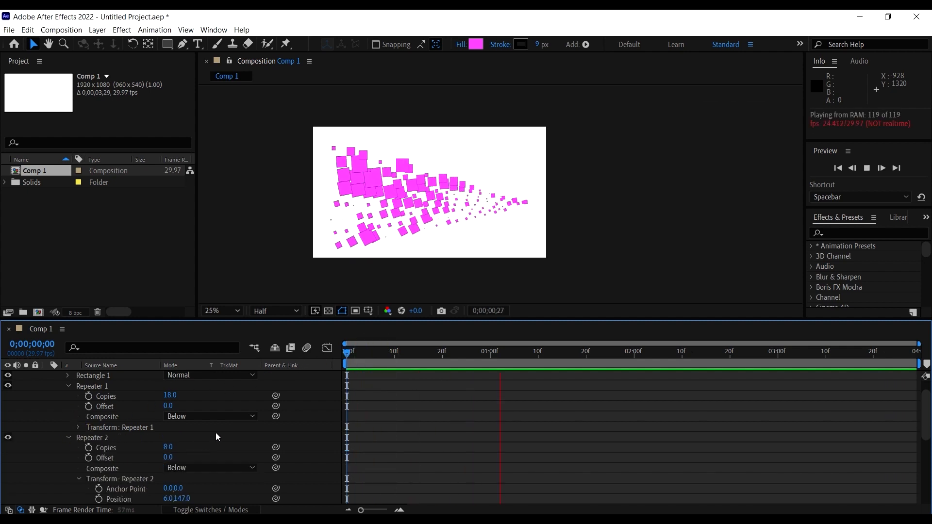
left_click(68, 386)
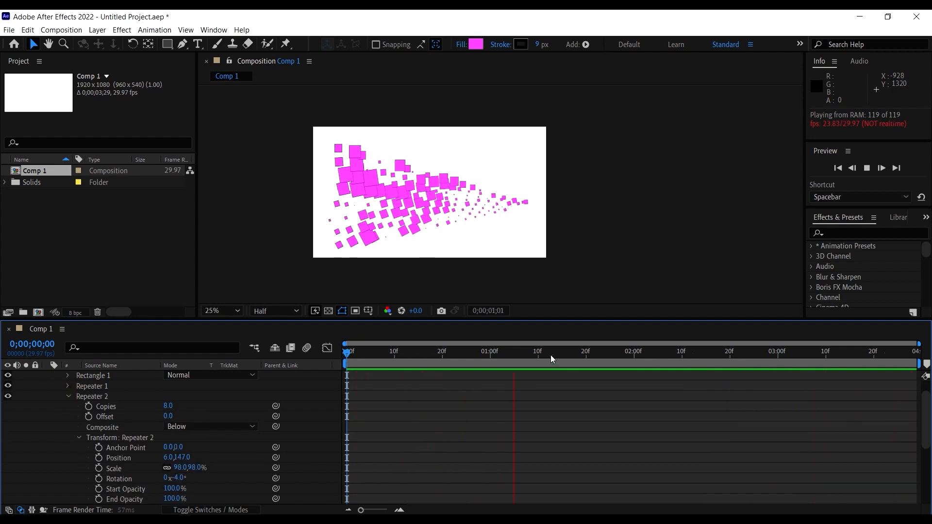
key("space")
key("space")
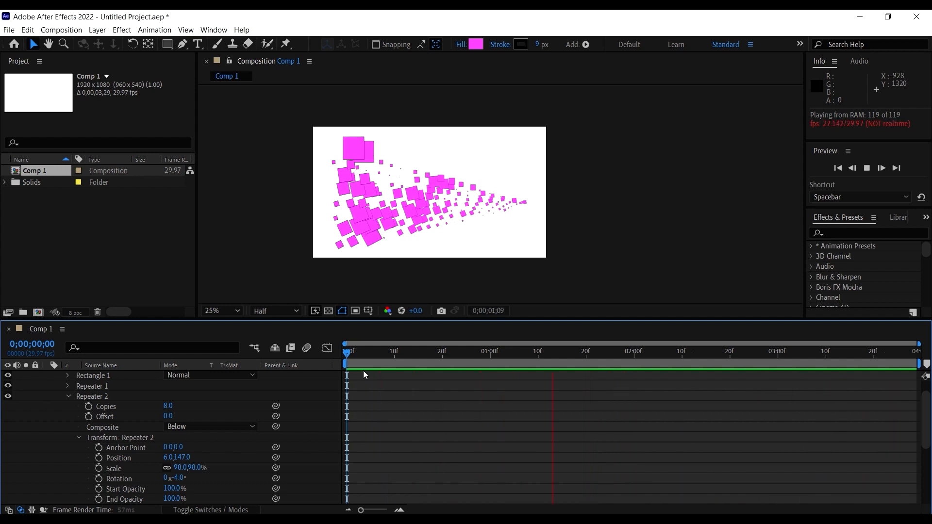
Collapse Repeater 2 and Wiggle Transform 1, and play the finished animation from the start.
left_click(414, 356)
scroll(145, 393, "up", 1)
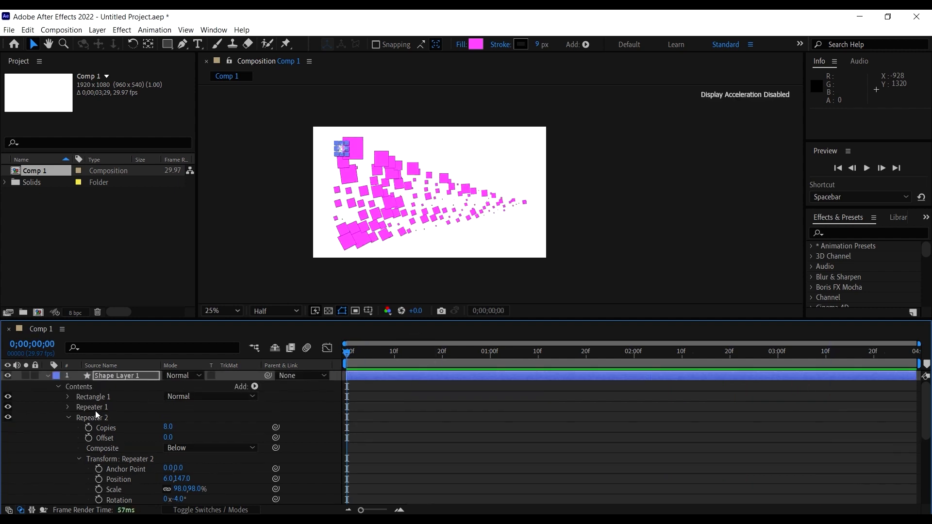
left_click(66, 419)
left_click(68, 418)
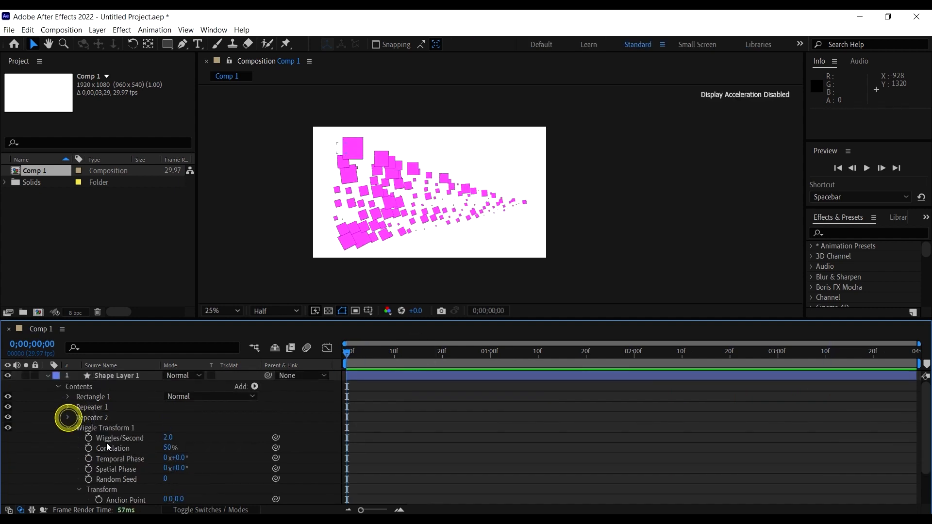
left_click(69, 427)
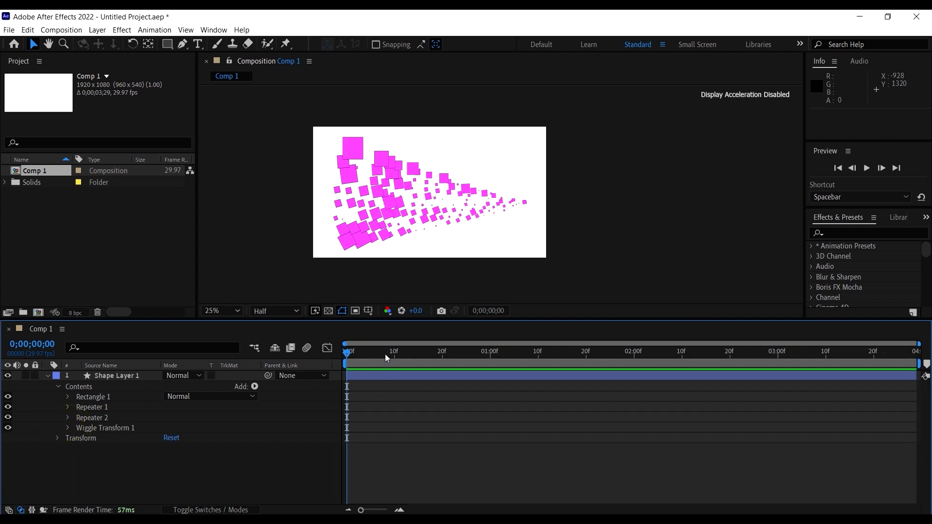
key("space")
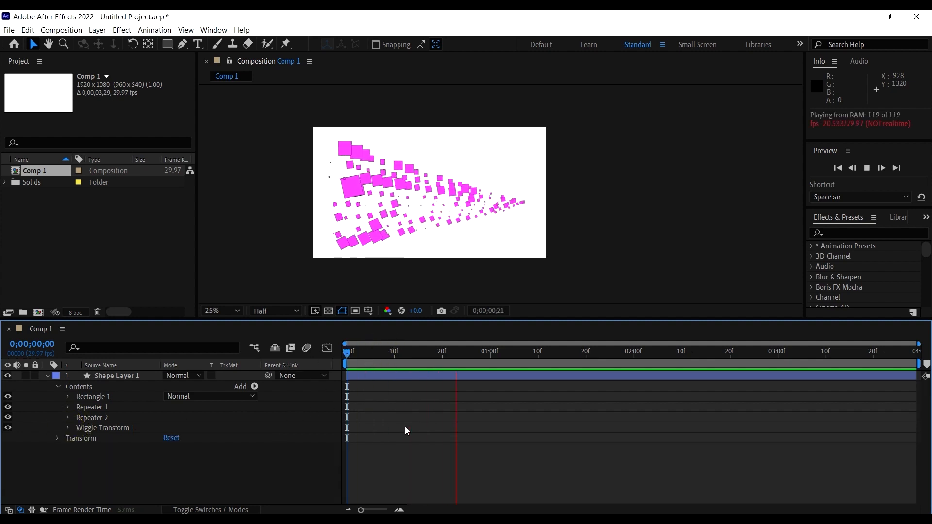